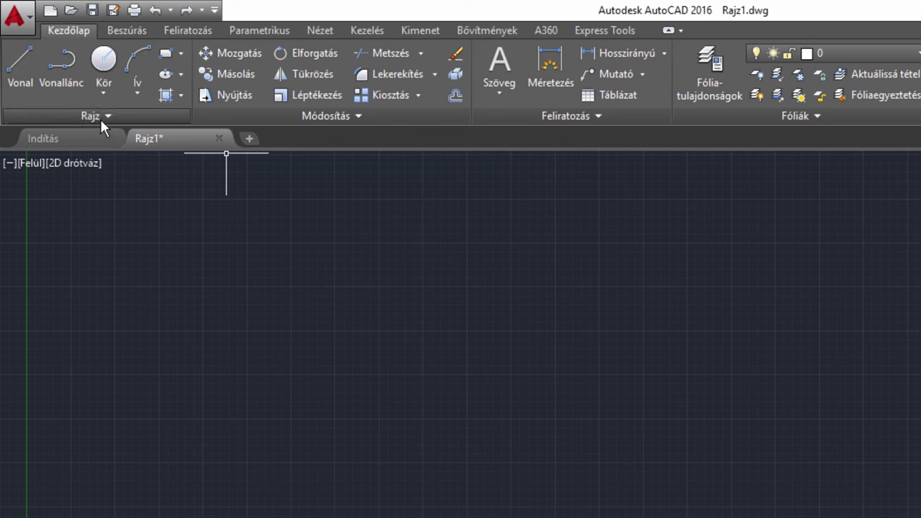
click(100, 118)
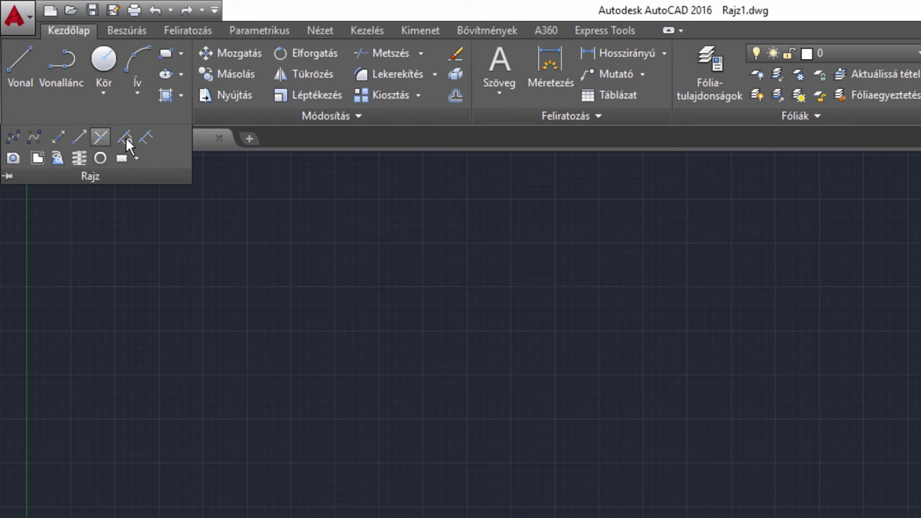
click(140, 224)
click(165, 261)
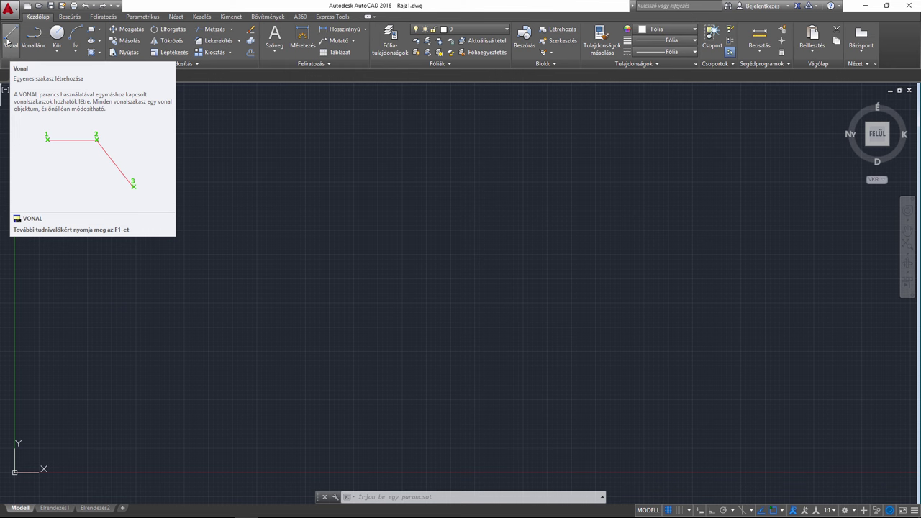
Start the Vonal (LINE) command and enlarge the command line to show more history
click(8, 41)
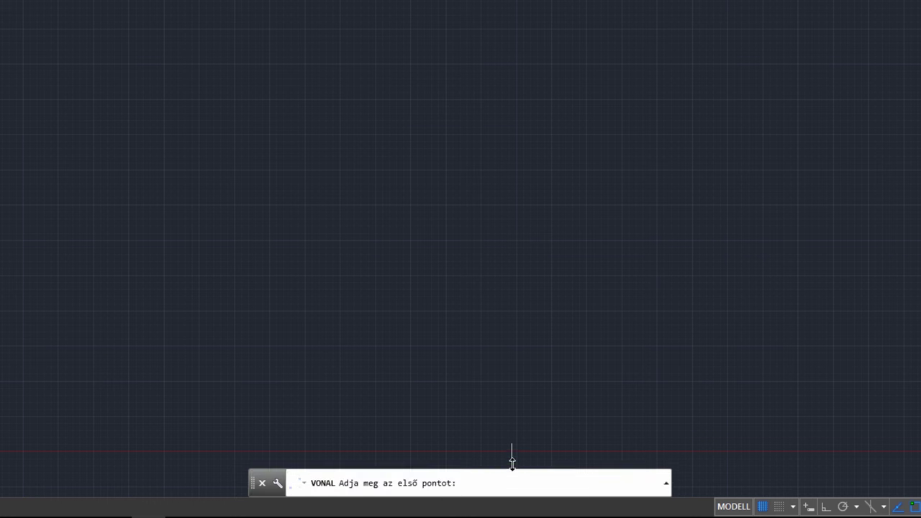
drag(511, 478, 514, 440)
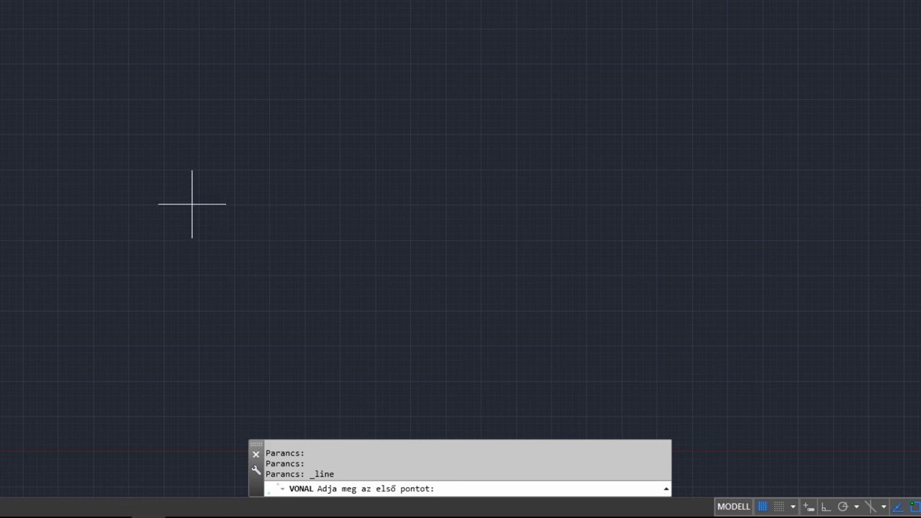
Draw a zigzag chain of six connected line segments across the drawing, keeping LINE active
click(231, 265)
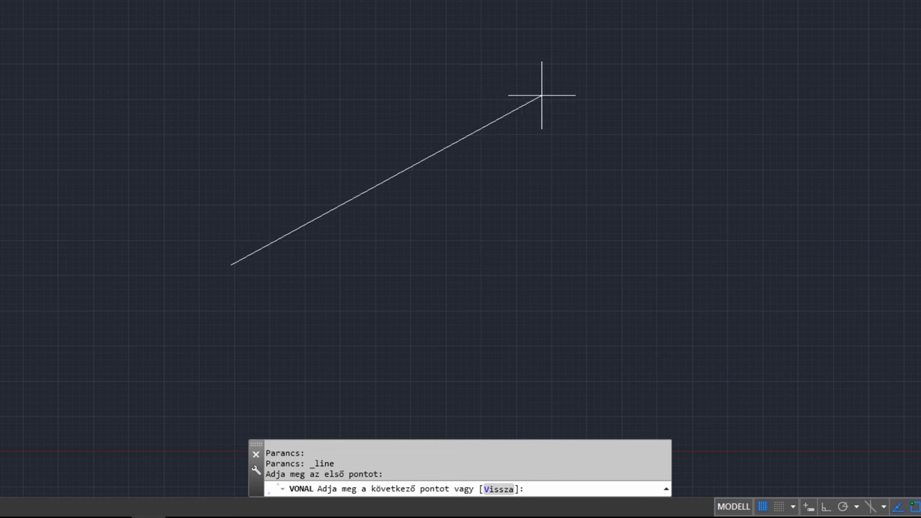
click(541, 95)
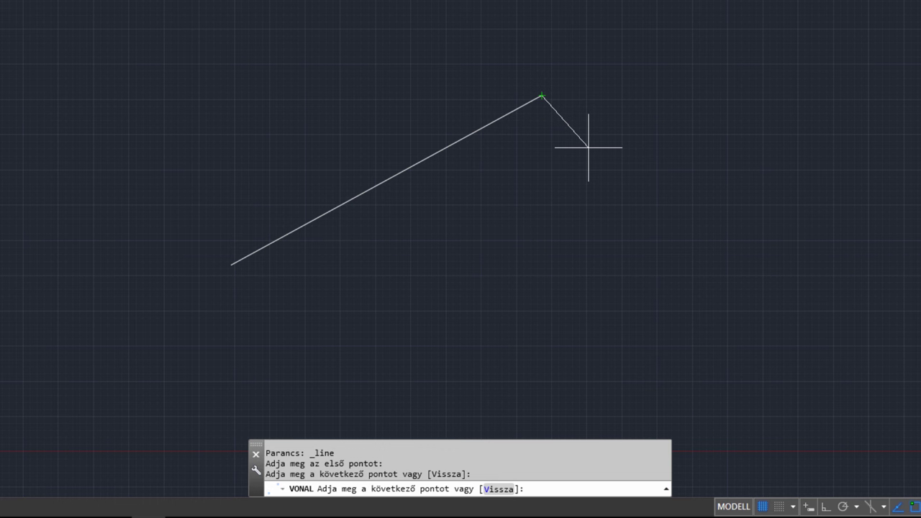
click(612, 187)
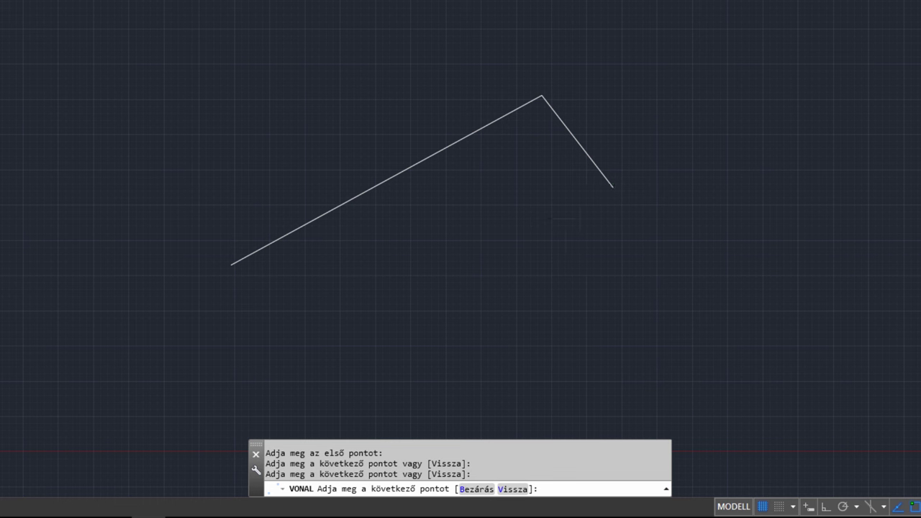
click(523, 257)
click(585, 342)
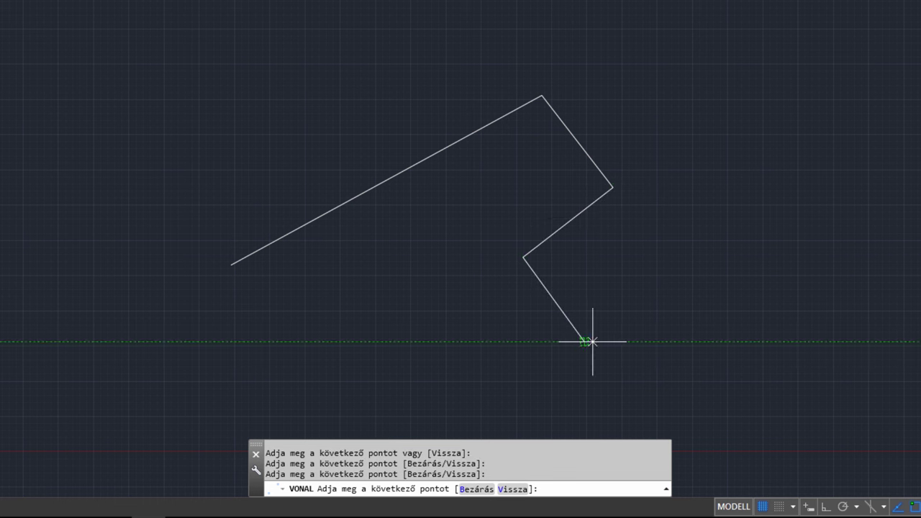
click(791, 270)
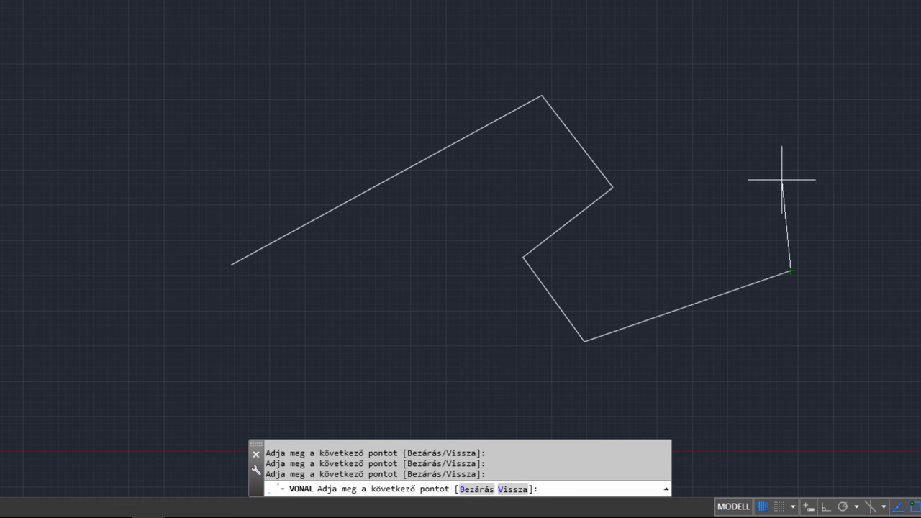
click(780, 103)
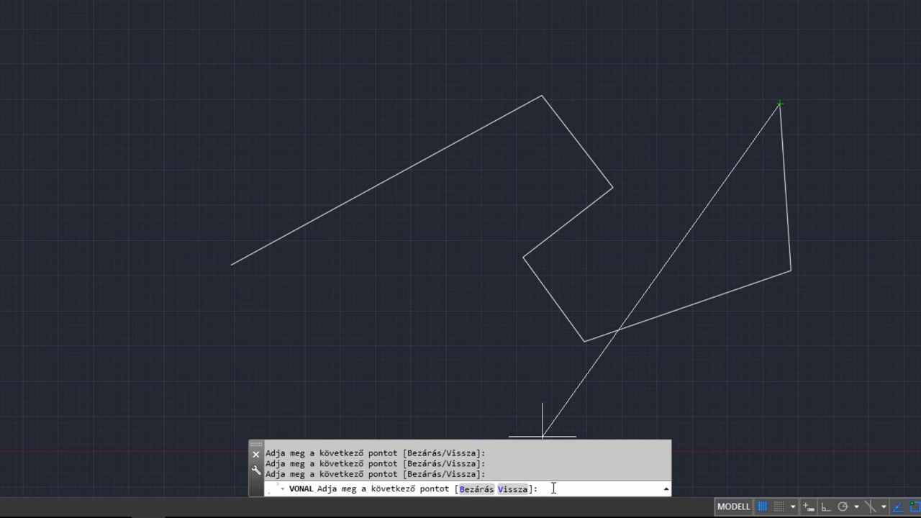
Undo the last two segments of the chain with the V (Vissza) option
text(v)
key(Return)
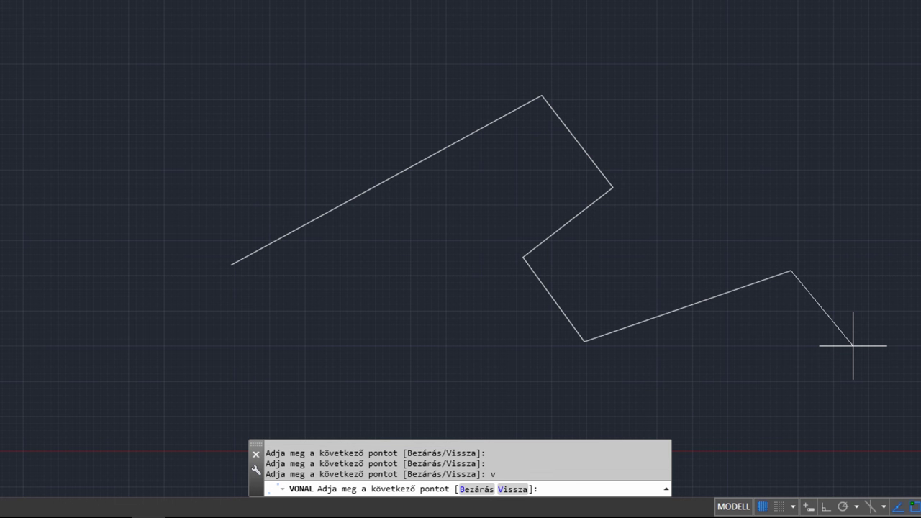
text(v)
key(Return)
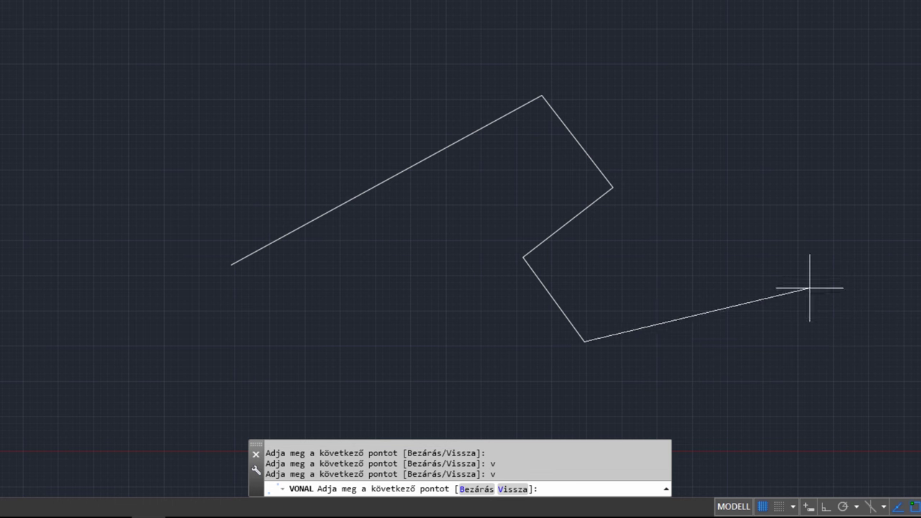
Add two segments toward the right, then undo three segments with Vissza
click(693, 276)
click(837, 283)
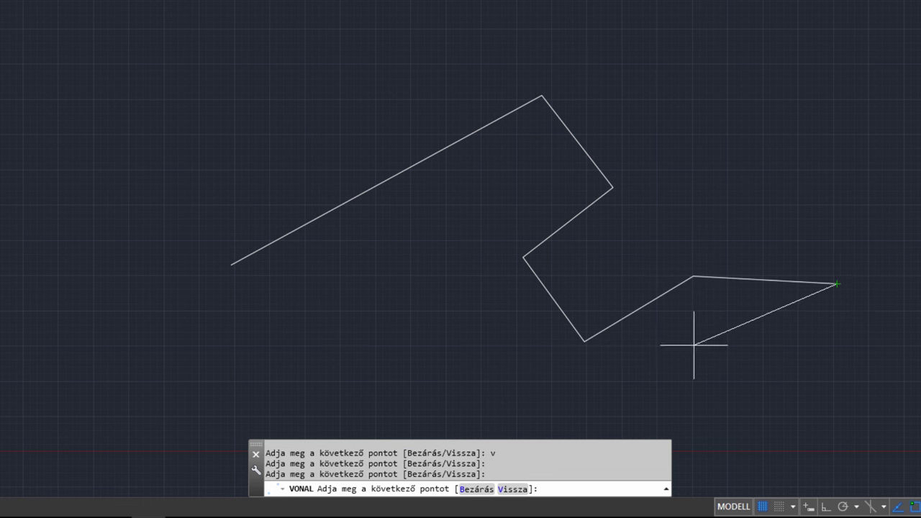
click(506, 490)
click(506, 491)
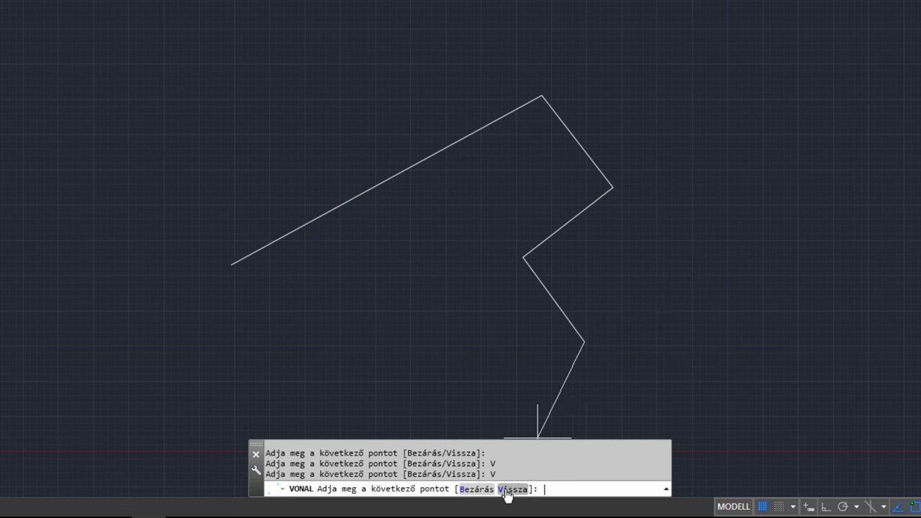
click(506, 489)
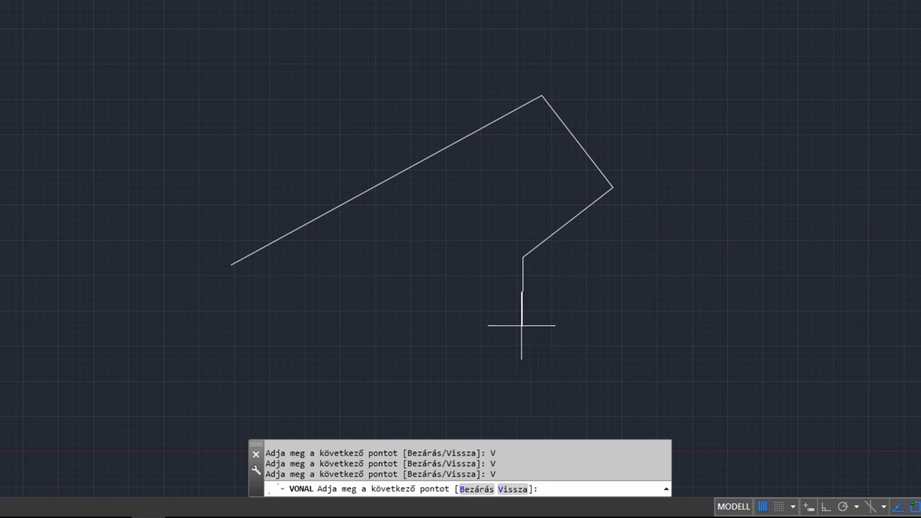
text(b)
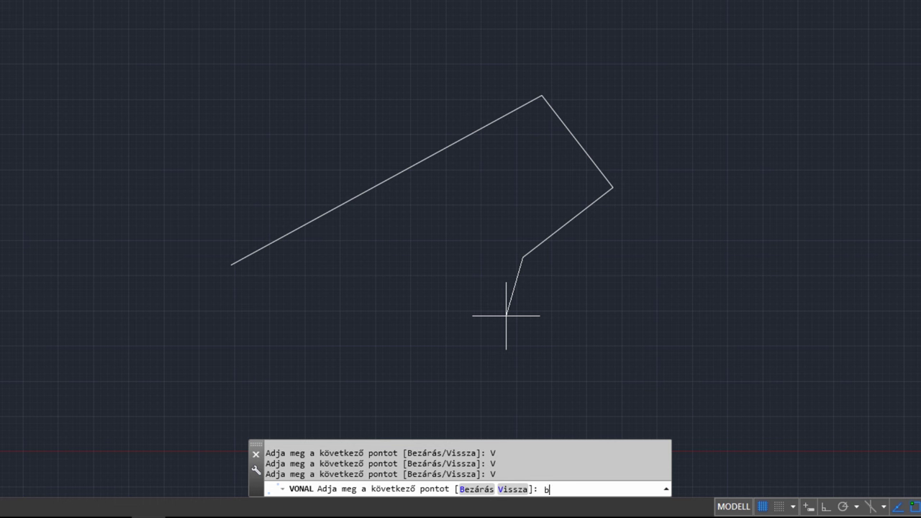
Close the chain into a four-sided outline with the B (Bezárás) option, ending LINE
key(Return)
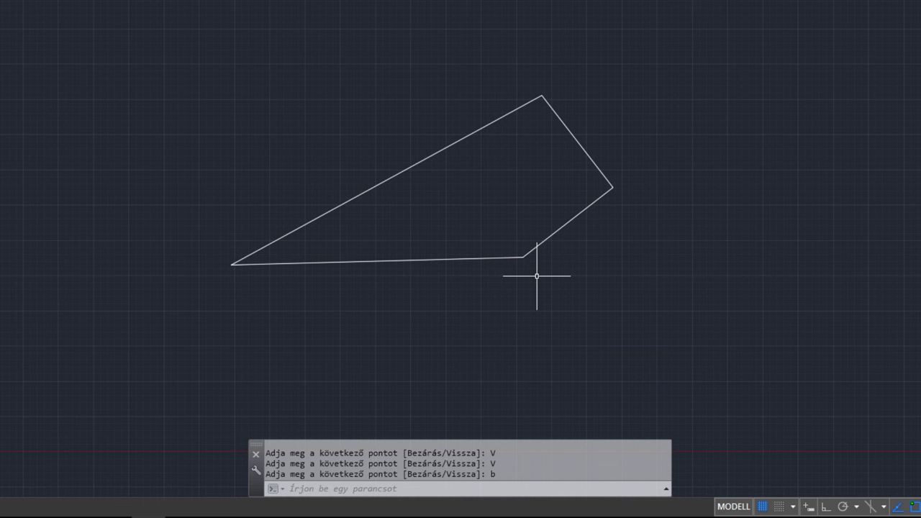
click(549, 489)
Draw an open five-segment chain arcing over the top and down the right side of the outline
text(vo)
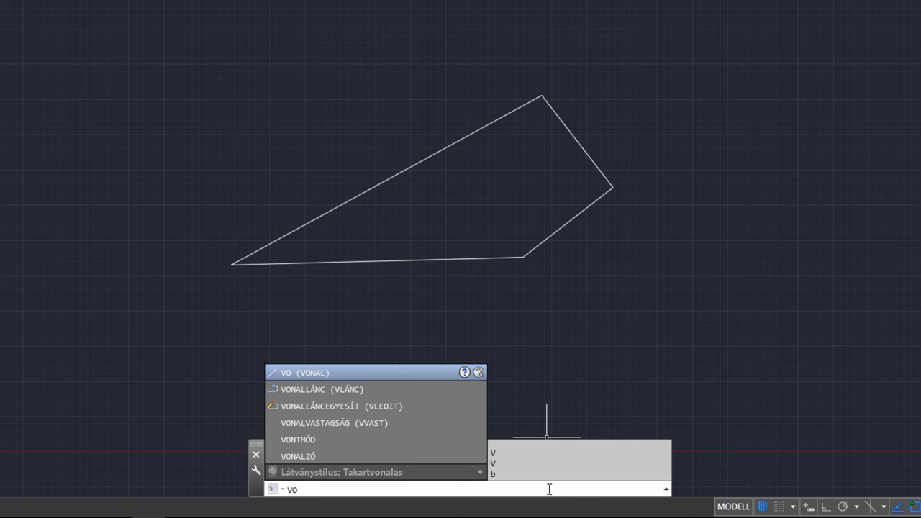
key(Escape)
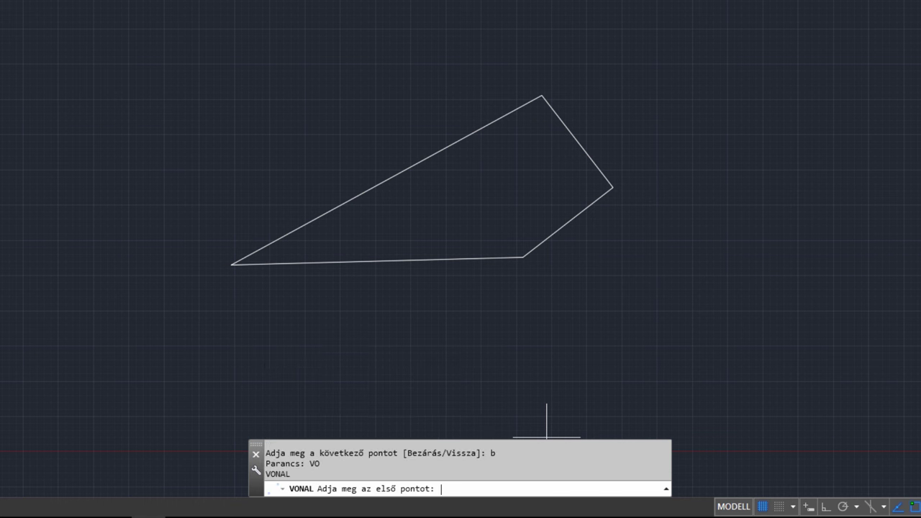
click(236, 174)
click(332, 48)
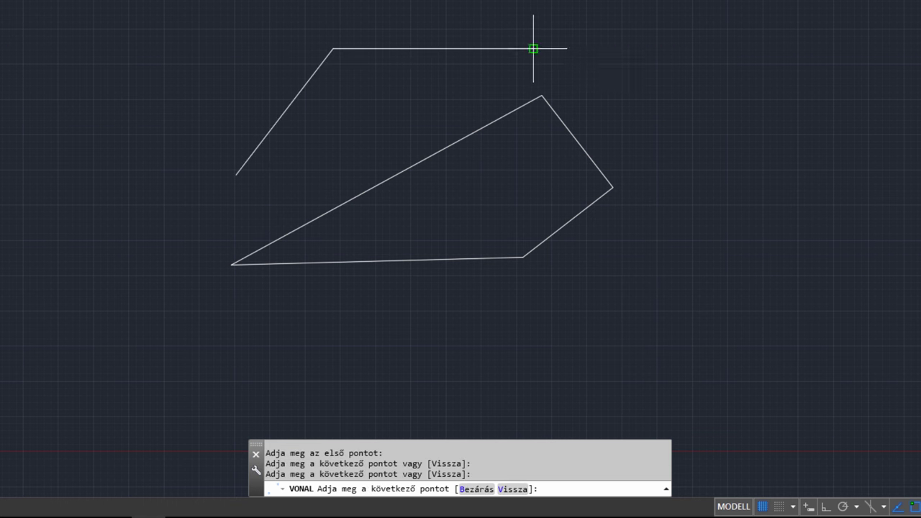
click(533, 48)
click(641, 94)
click(656, 205)
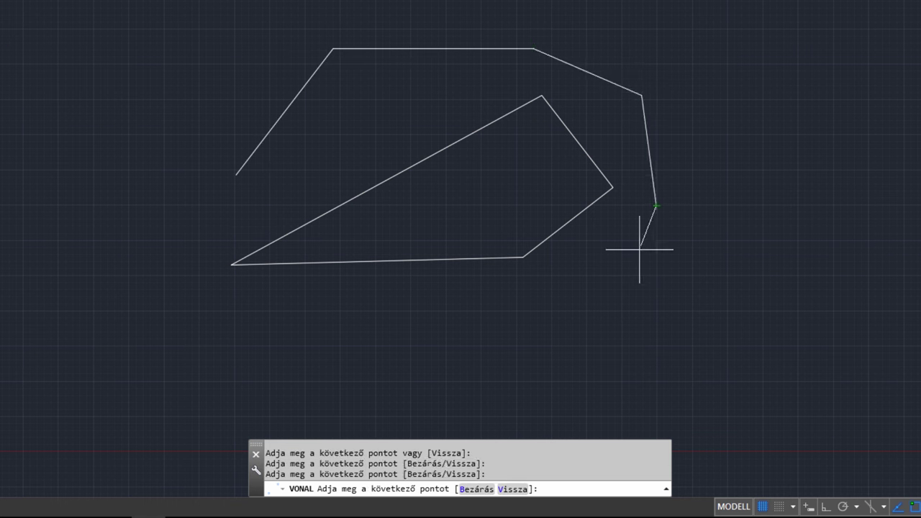
click(620, 274)
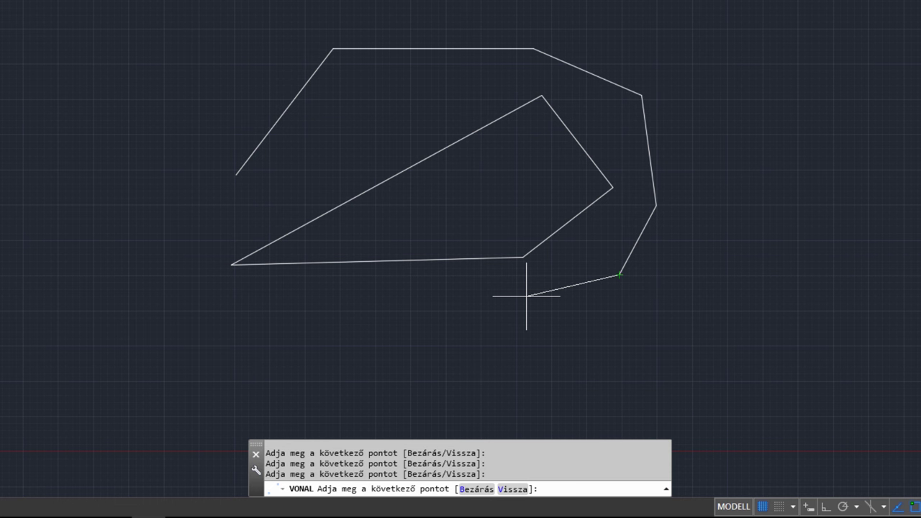
key(Return)
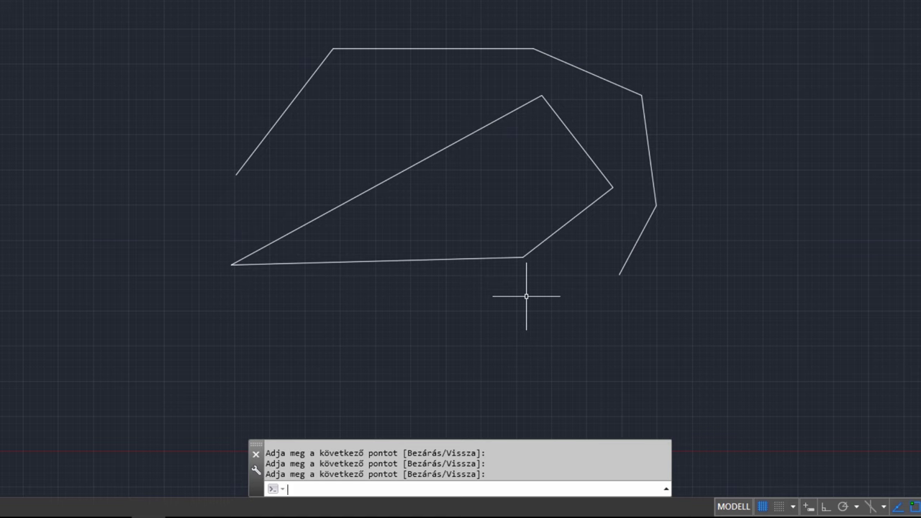
key(Return)
key(Return)
Draw a chain from below the shape, up the left side and across the top
click(526, 296)
click(339, 323)
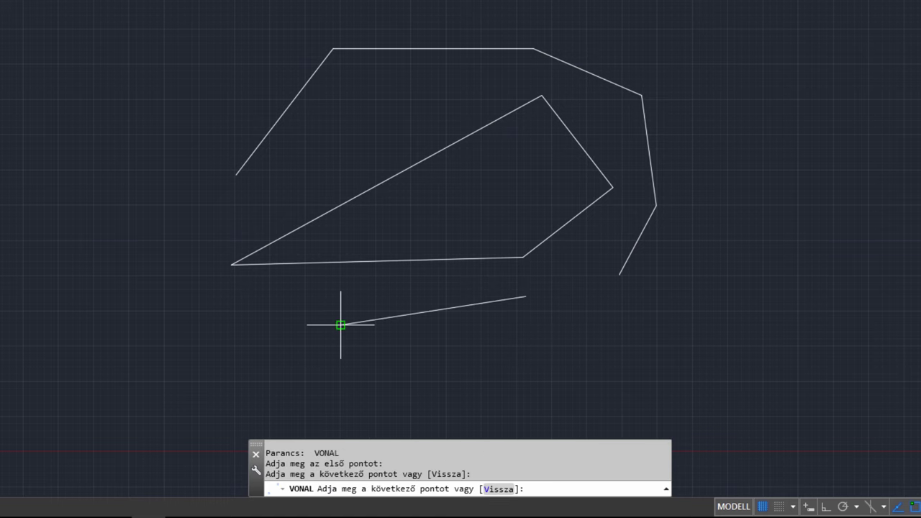
click(126, 310)
click(205, 301)
click(220, 234)
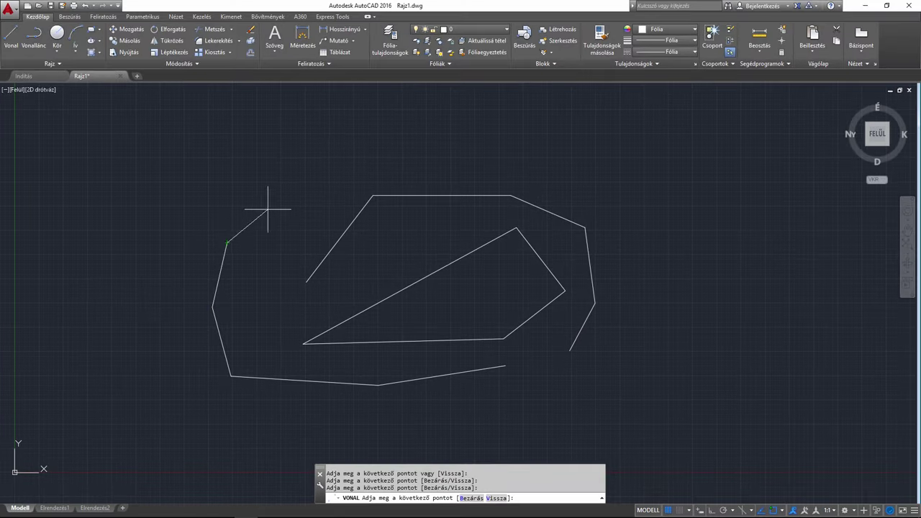
click(272, 198)
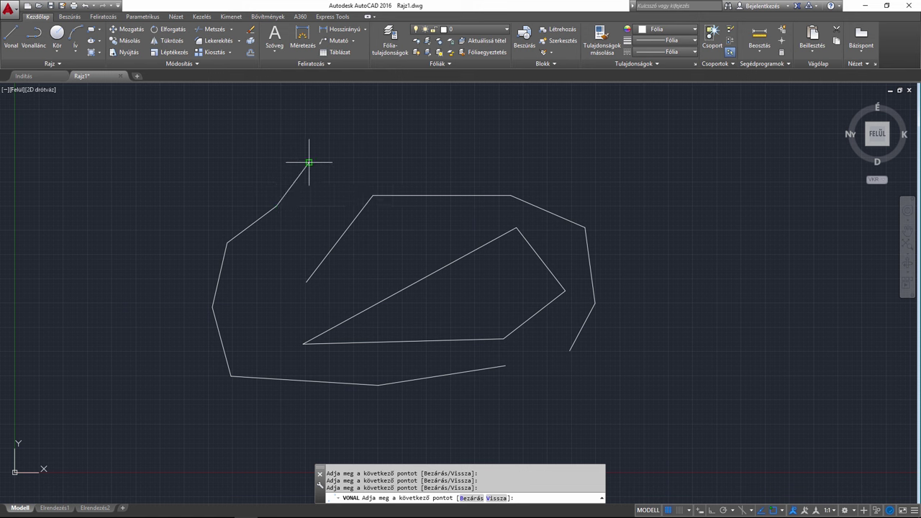
click(308, 163)
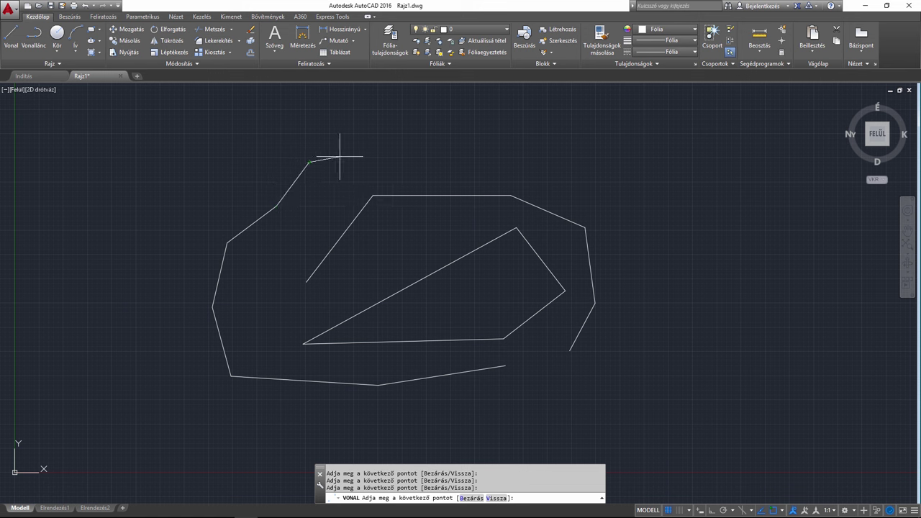
click(381, 156)
click(412, 165)
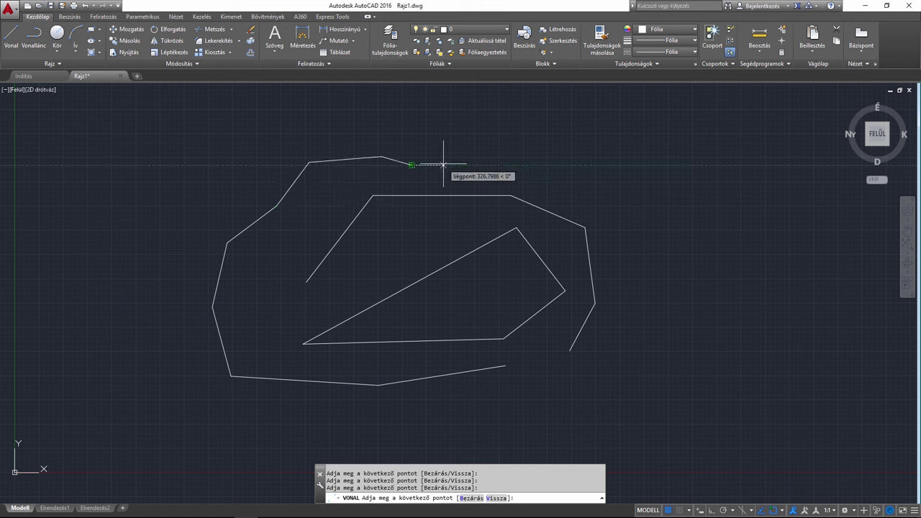
key(Return)
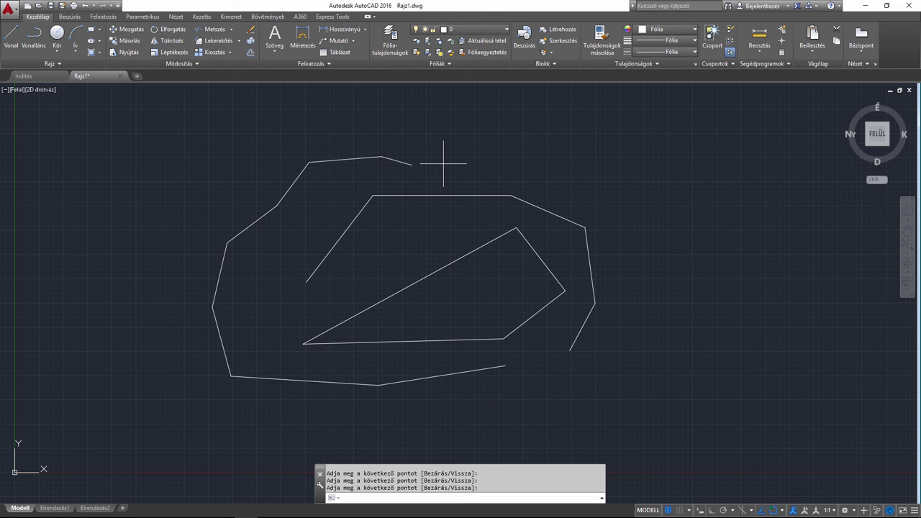
Start a new chain past the top gap, running right and then down
key(Return)
click(444, 163)
click(543, 155)
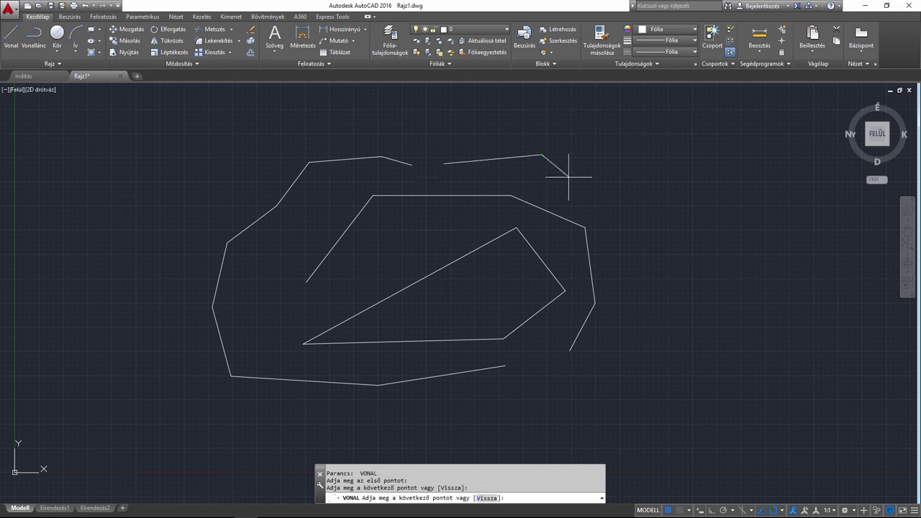
click(615, 214)
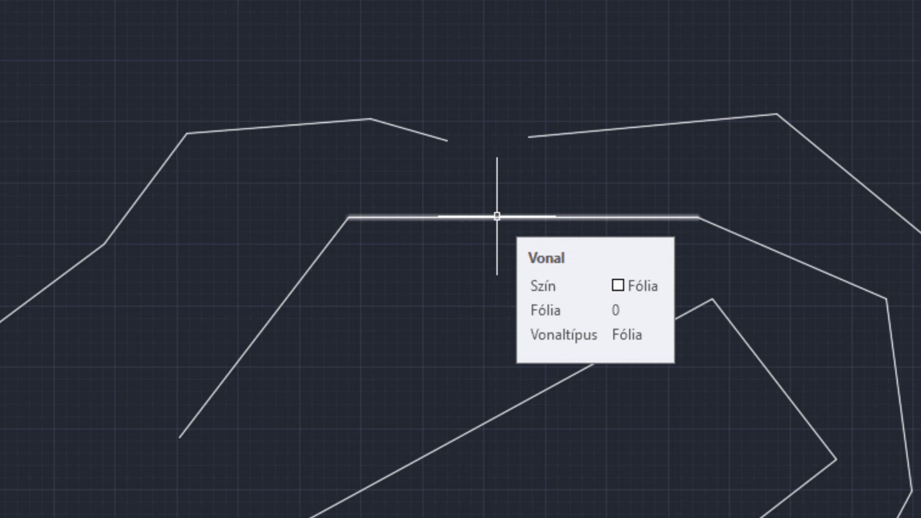
Select the inner shape's top edge and frame it in the view
click(496, 216)
scroll(496, 214, down, 1)
scroll(479, 189, down, 1)
scroll(421, 171, down, 1)
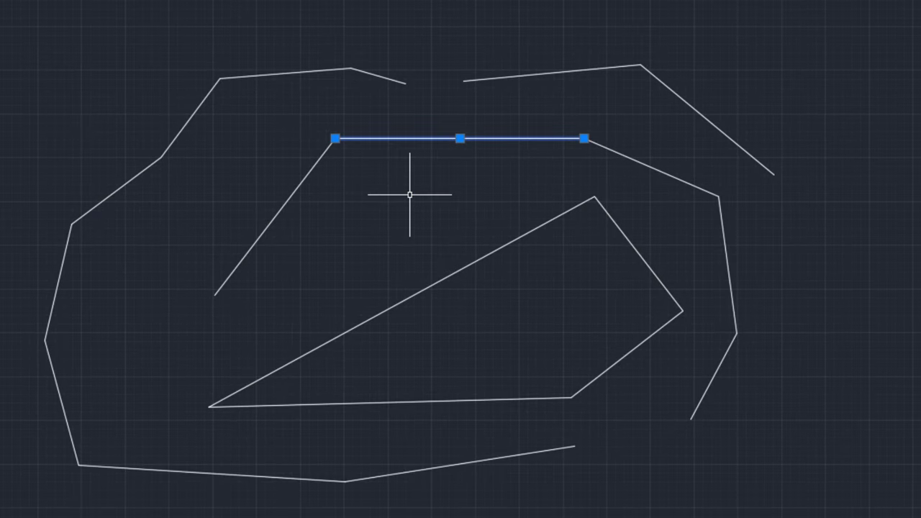
scroll(409, 148, up, 3)
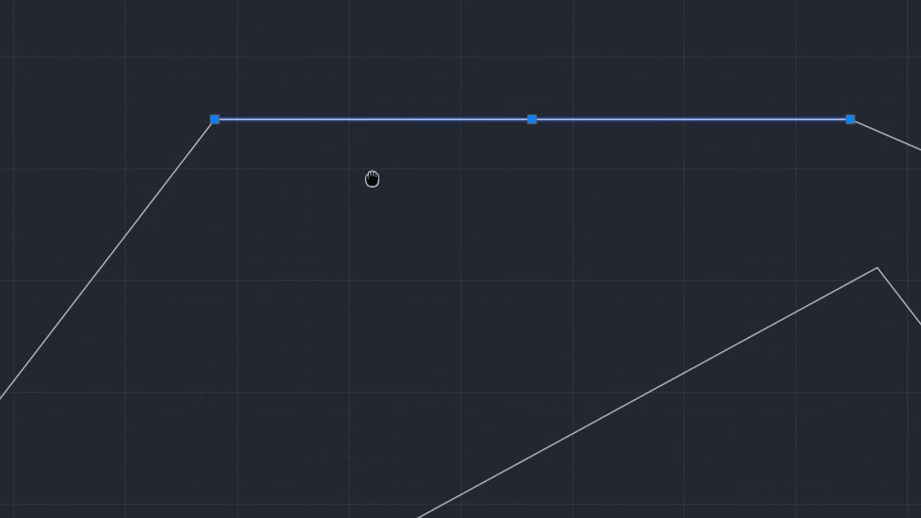
middle_drag(372, 179, 282, 234)
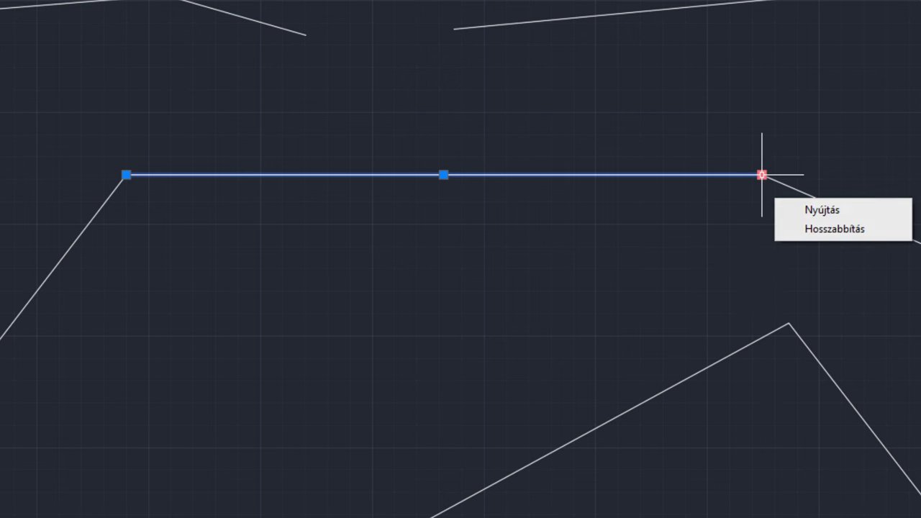
mouse_move(850, 119)
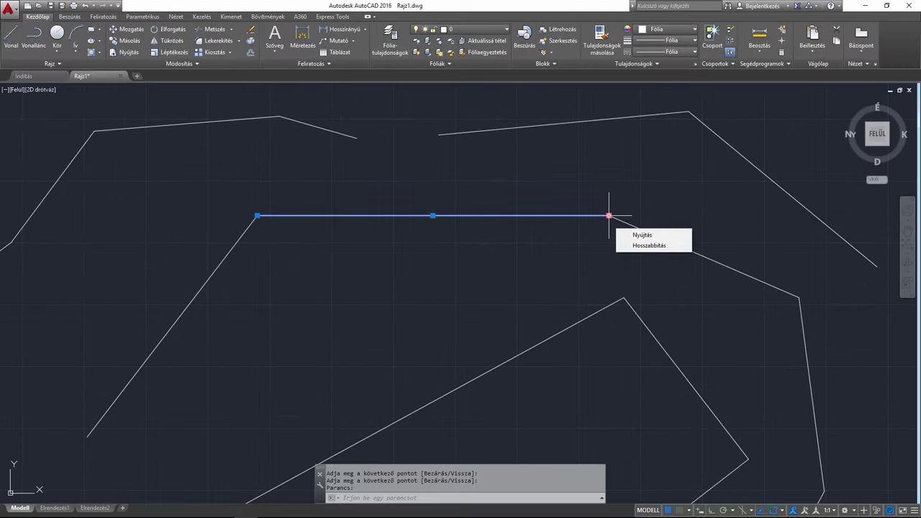
Stretch the line's right end up and left and its left end downward with grips
click(609, 215)
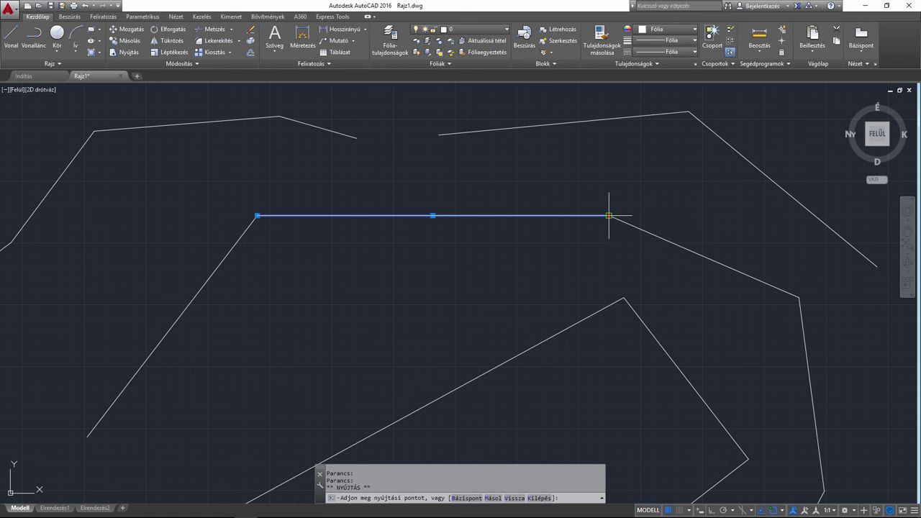
click(600, 171)
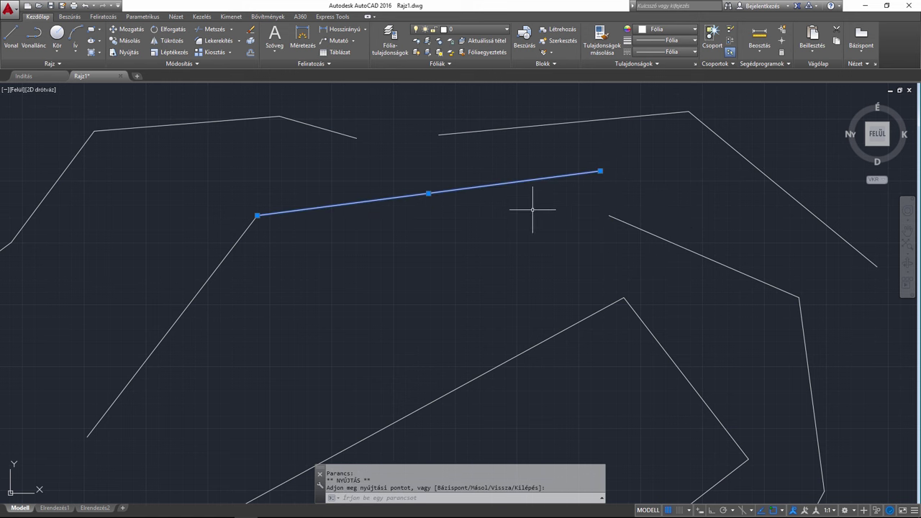
click(257, 215)
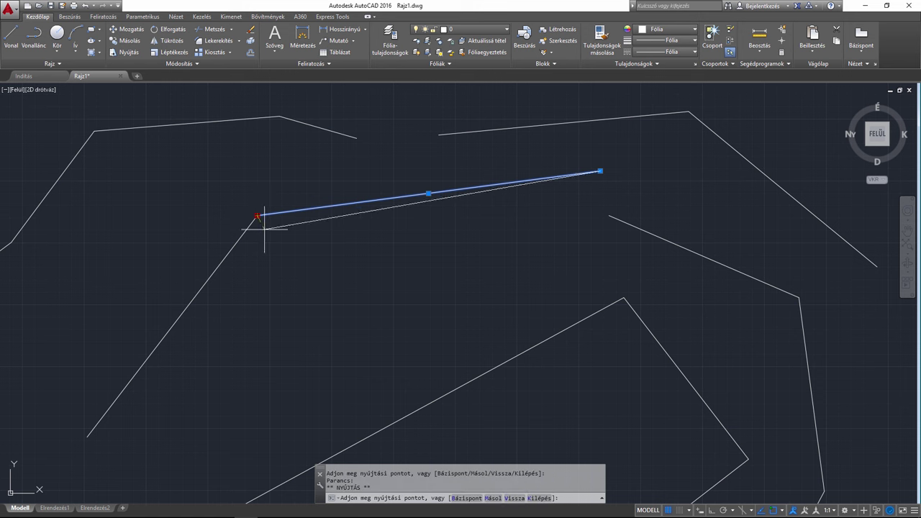
click(286, 294)
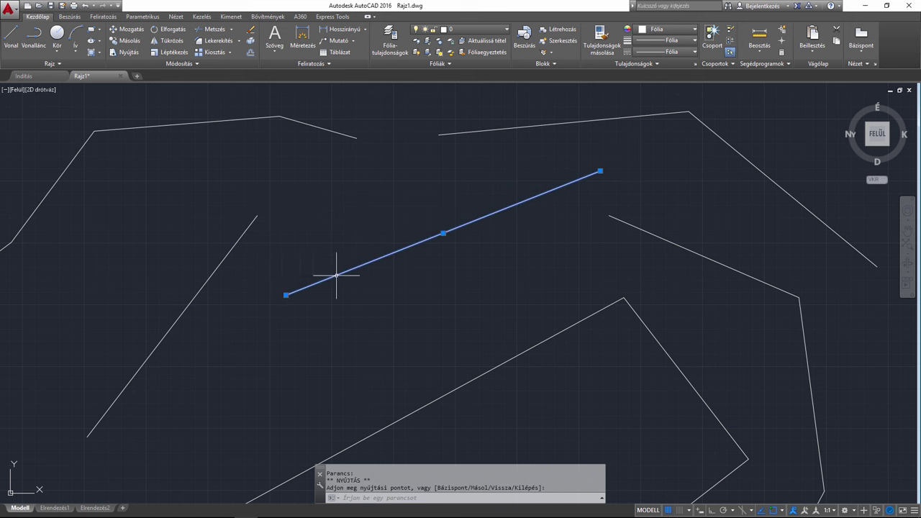
click(600, 171)
click(502, 172)
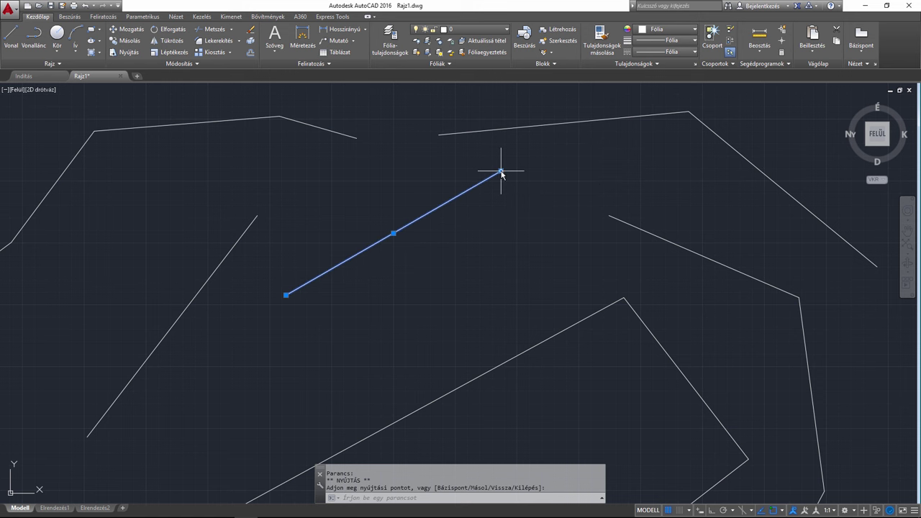
click(285, 295)
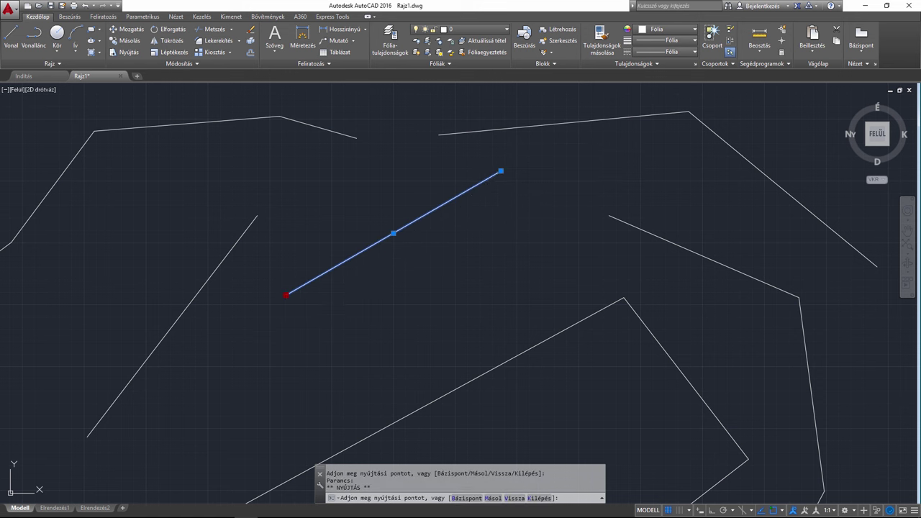
click(296, 344)
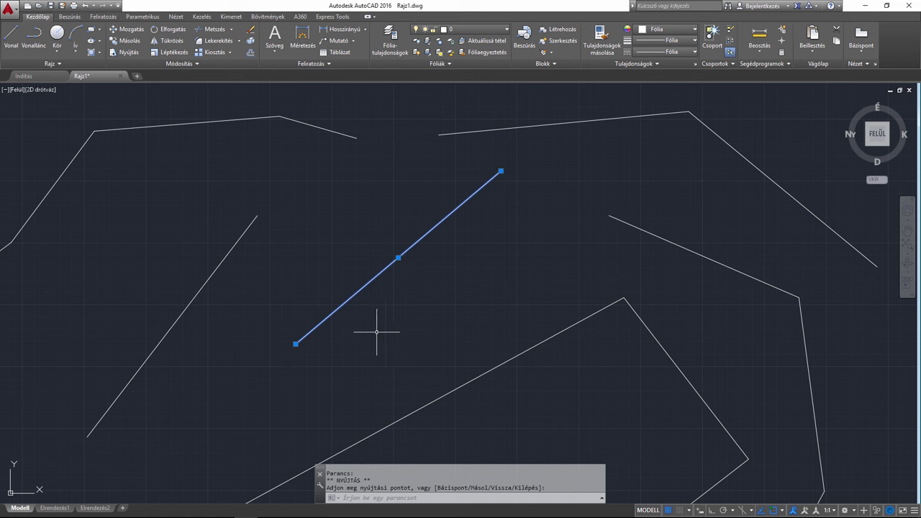
Readjust both endpoints so the detached line becomes a shallow upward slope
click(501, 171)
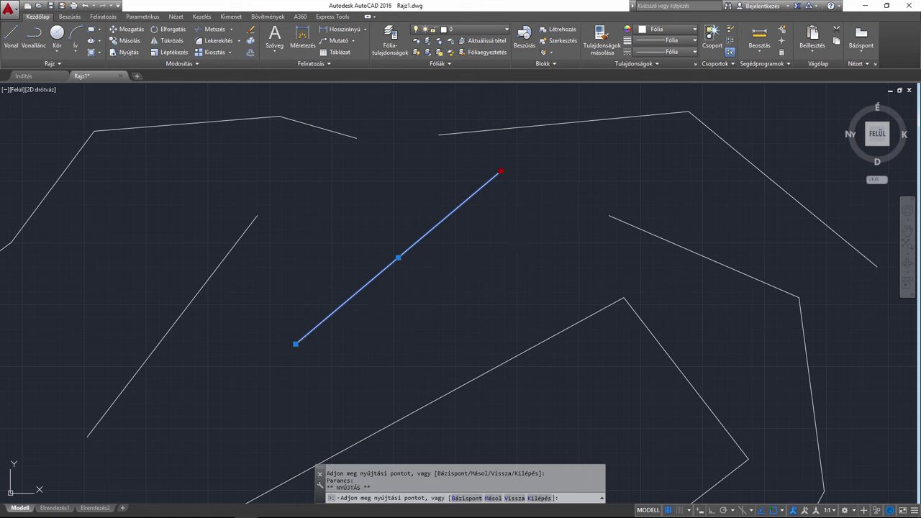
click(527, 240)
click(295, 345)
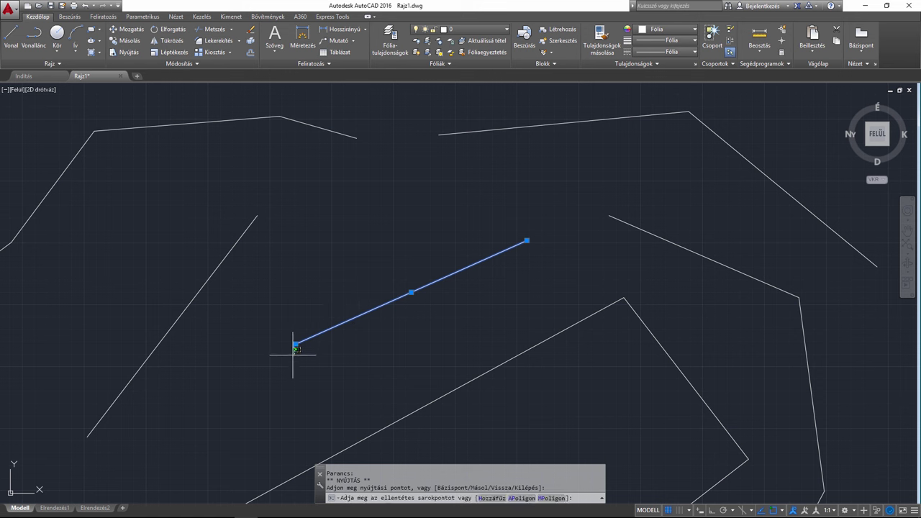
click(295, 347)
click(295, 343)
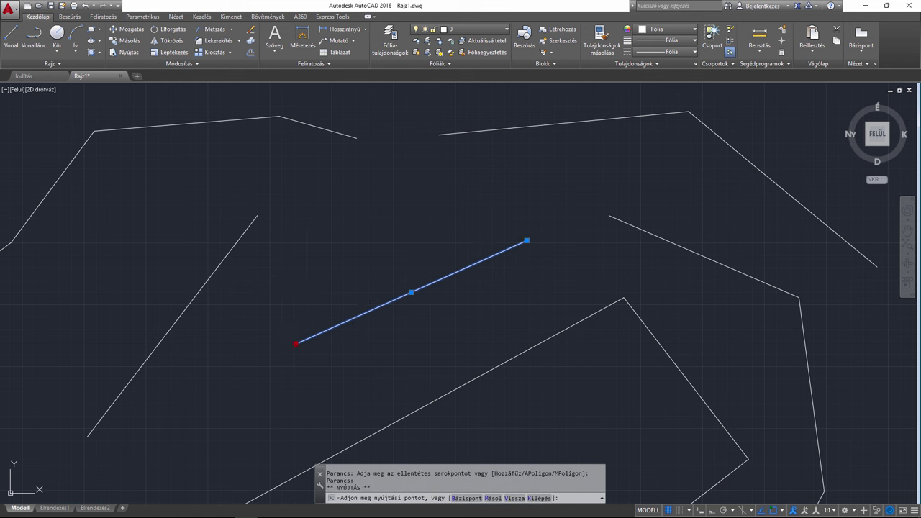
click(296, 279)
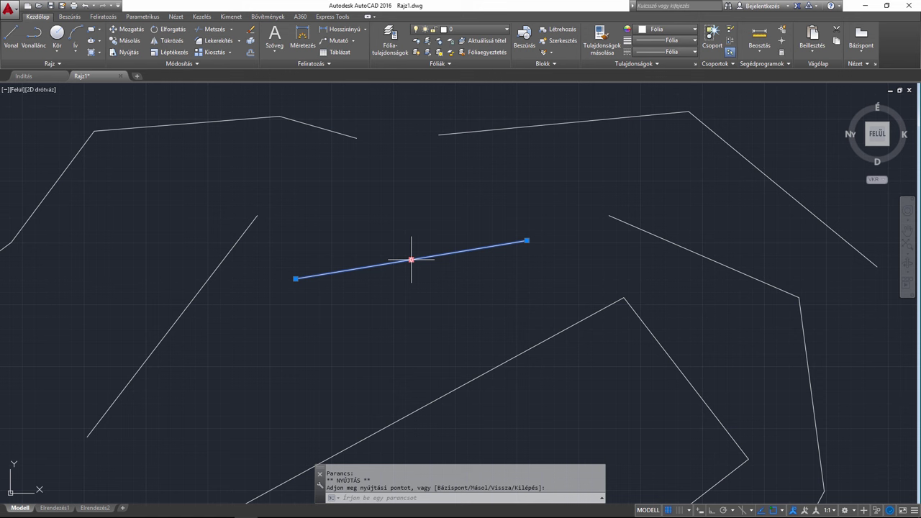
Move the slanted line by its midpoint grip several times, leaving it slightly higher
click(411, 260)
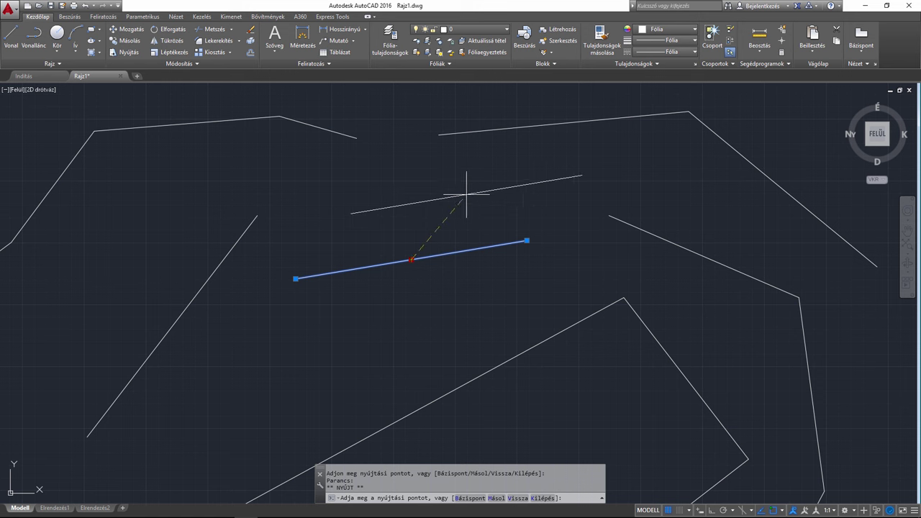
click(325, 331)
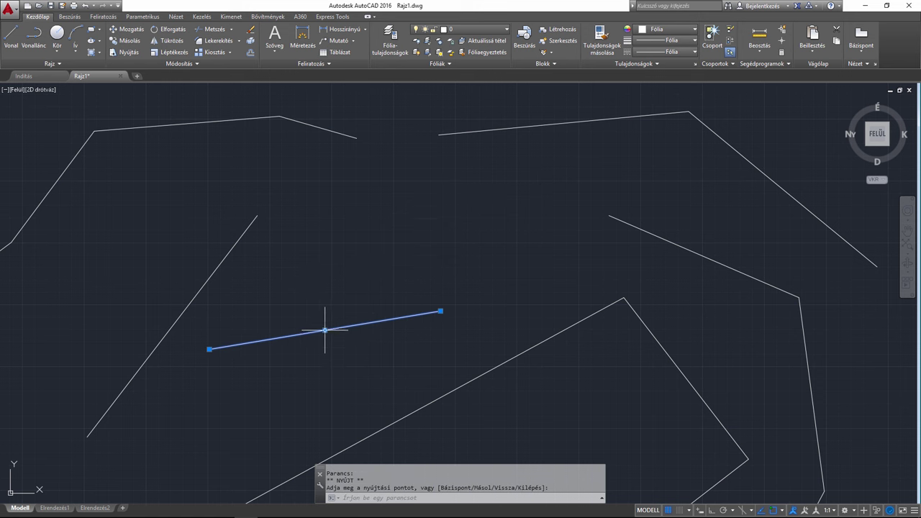
click(325, 330)
click(442, 247)
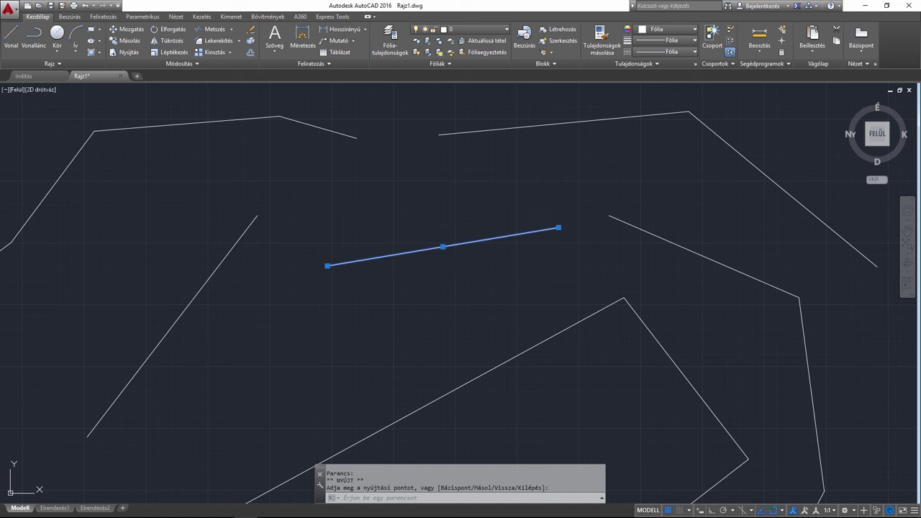
click(430, 310)
click(430, 311)
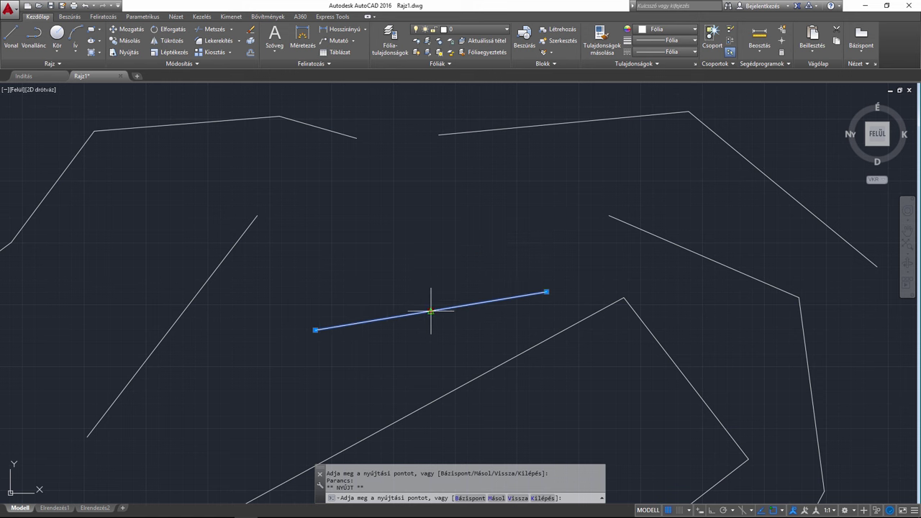
click(424, 236)
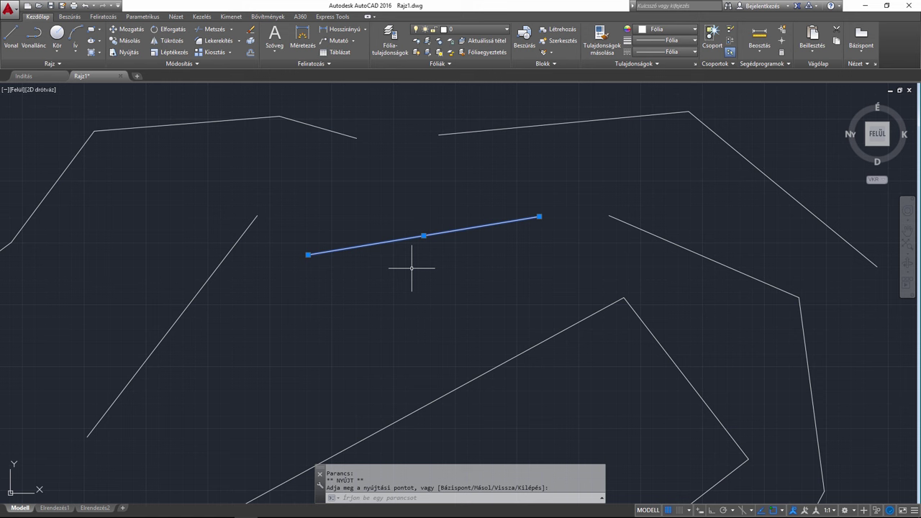
Erase the slanted line, the left diagonal via a crossing window, and the right sloped segment
key(Delete)
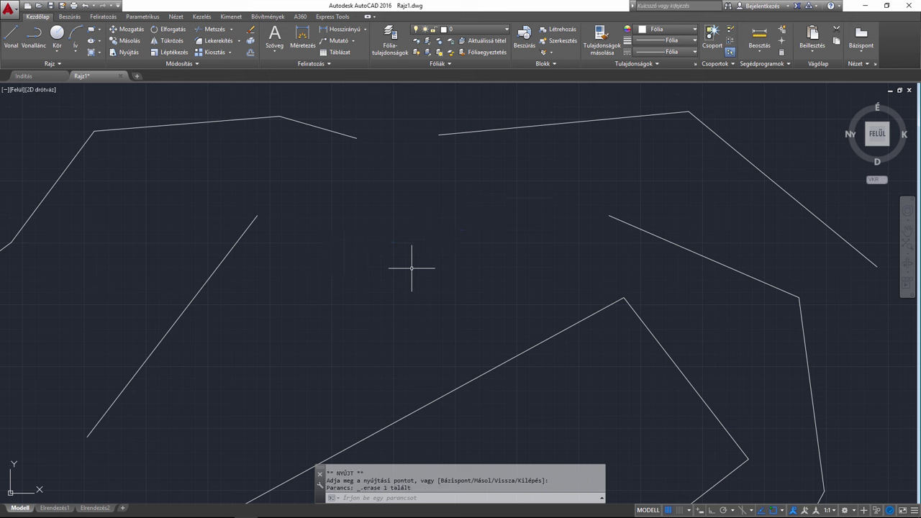
click(357, 267)
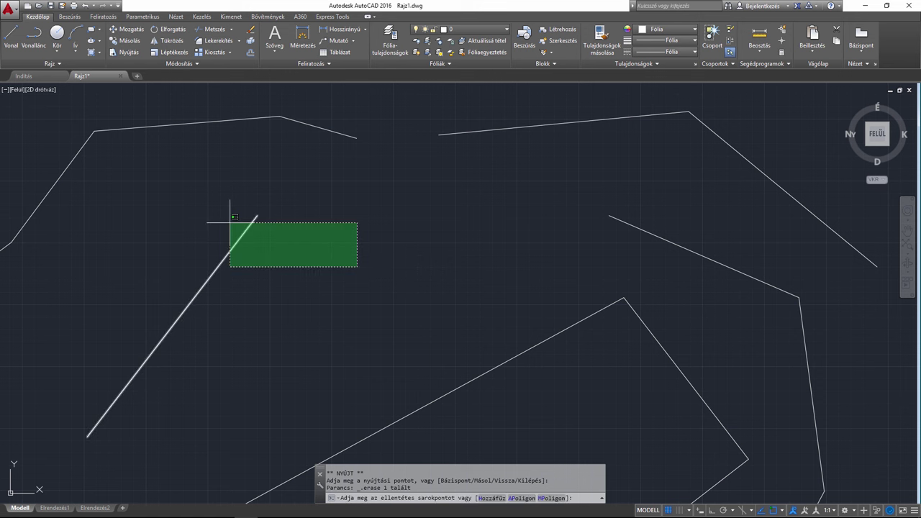
click(230, 223)
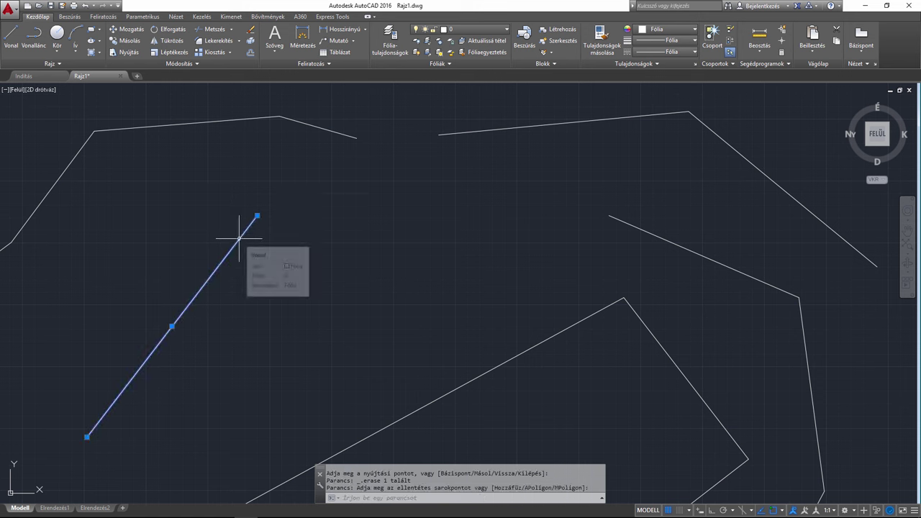
key(Delete)
click(611, 216)
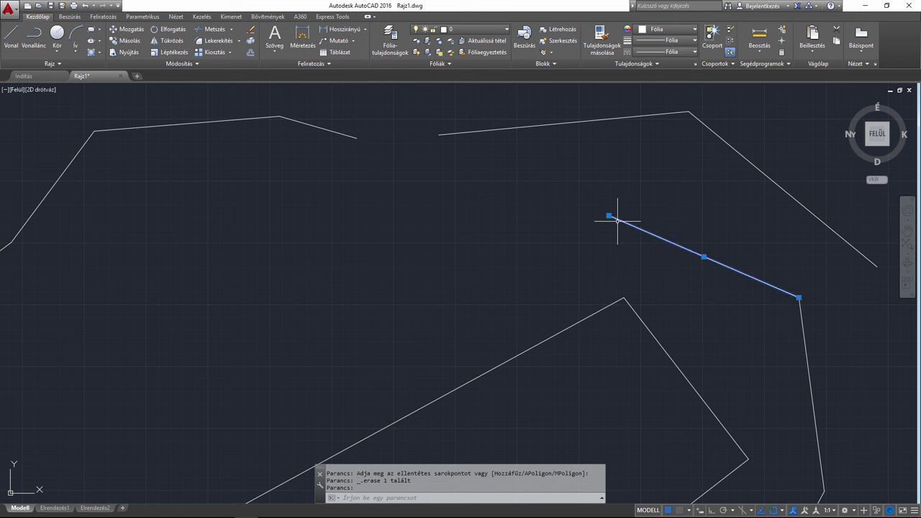
key(Delete)
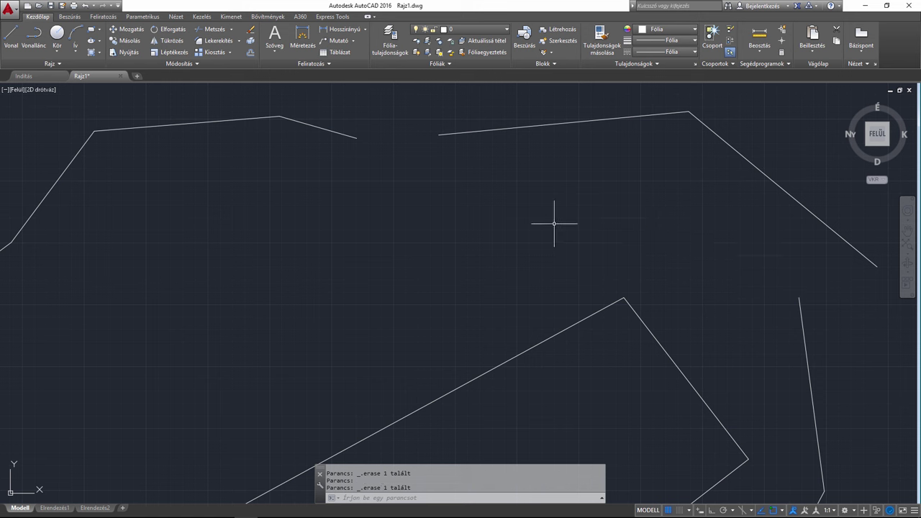
Undo seven times, restoring the erased lines and reversing the line moves
click(85, 9)
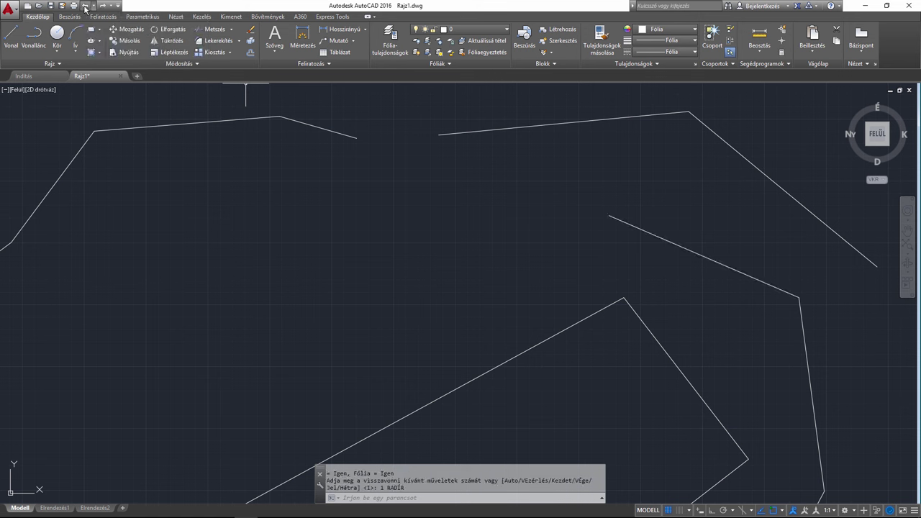
click(85, 9)
click(85, 8)
click(85, 9)
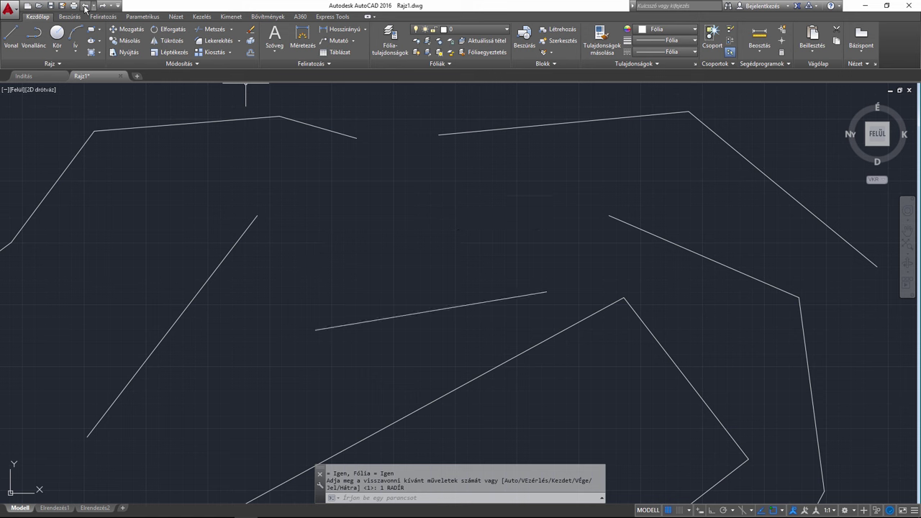
click(85, 9)
click(85, 9)
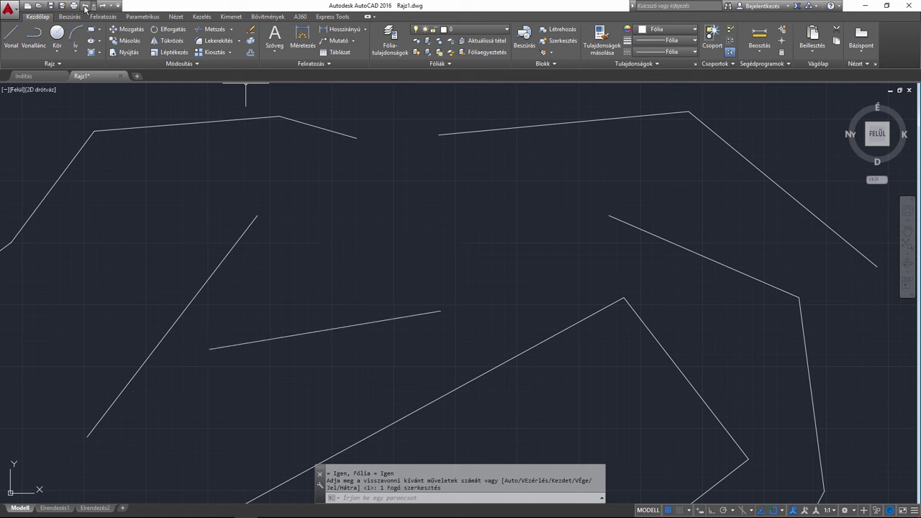
click(85, 9)
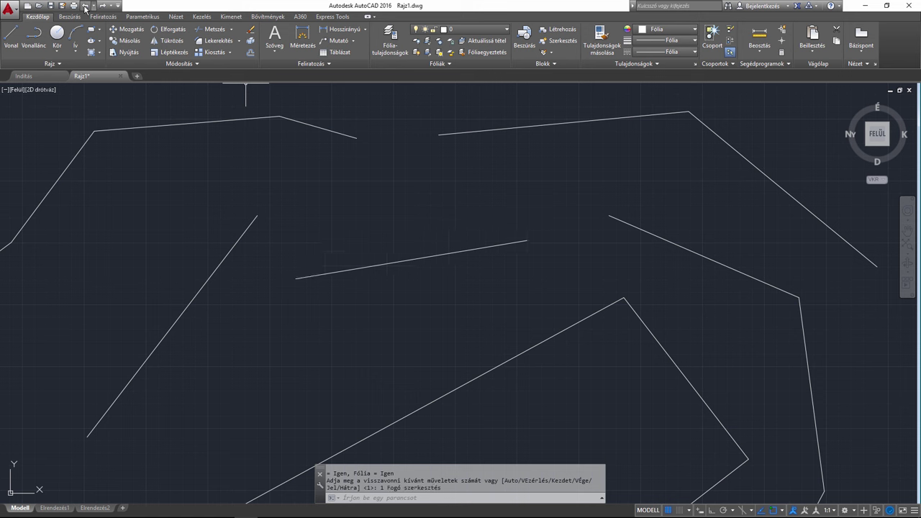
Undo back to an earlier entry from the Undo list, then redo the last undone command
click(94, 6)
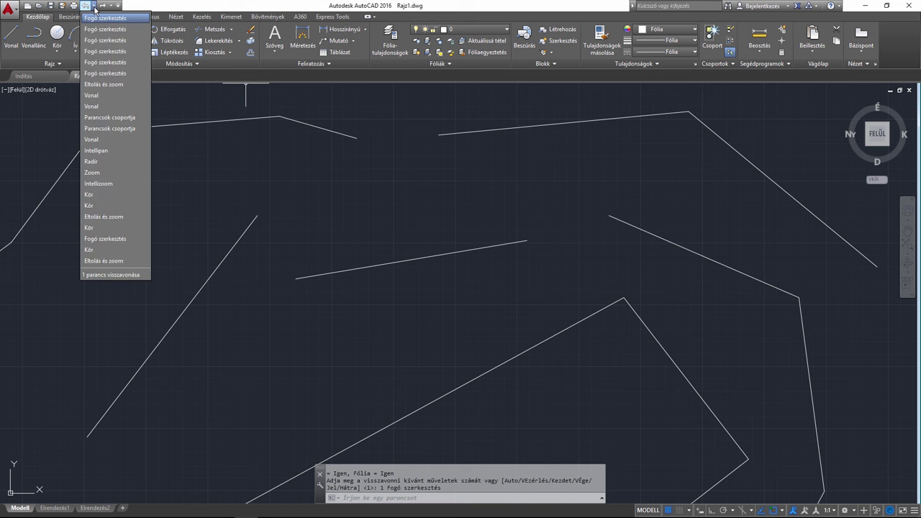
click(107, 146)
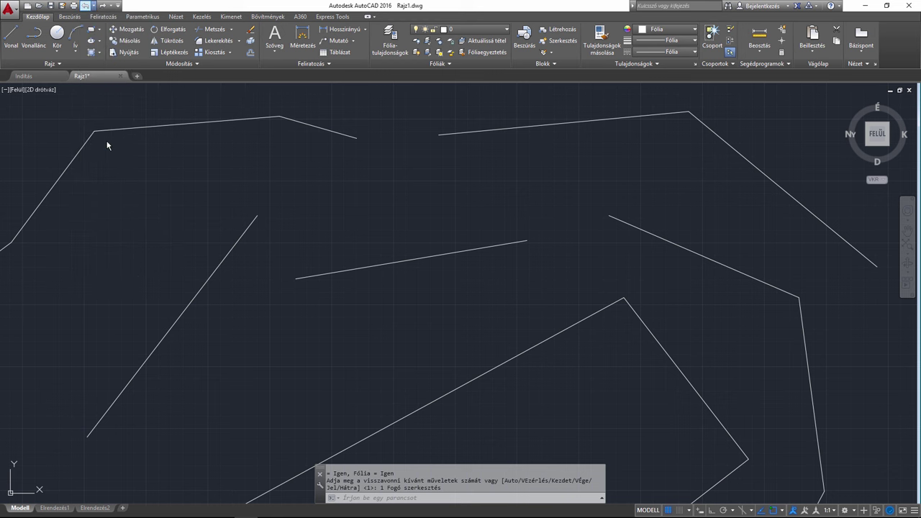
click(101, 5)
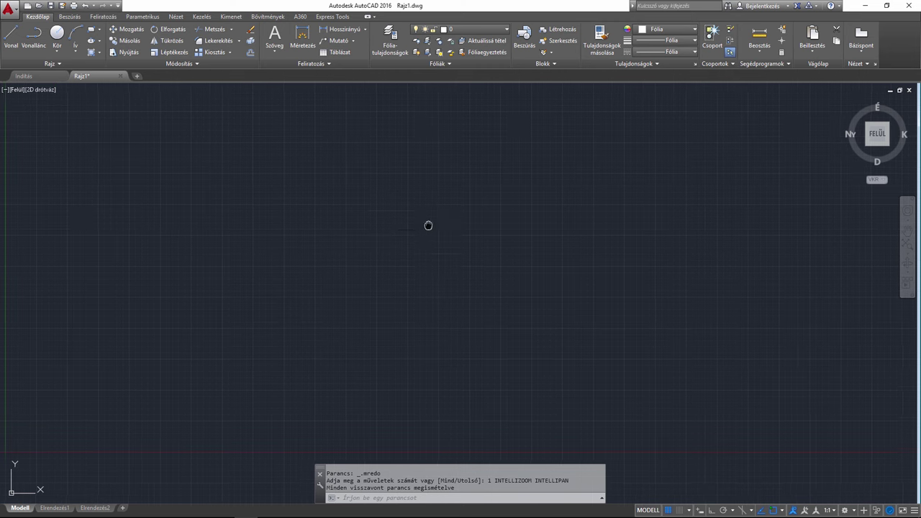
Draw a self-crossing zigzag chain of ten connected line segments across the drawing
click(11, 36)
click(226, 381)
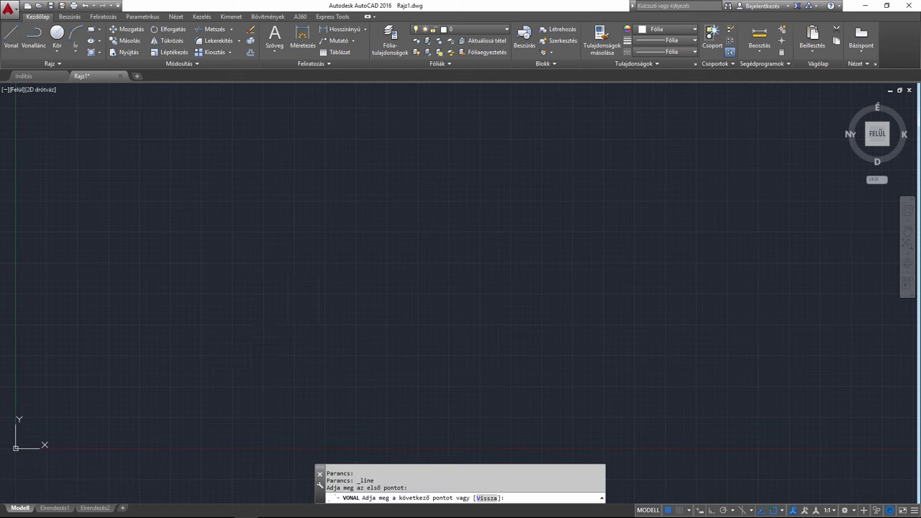
click(370, 205)
click(503, 334)
click(757, 278)
click(689, 181)
click(523, 234)
click(433, 309)
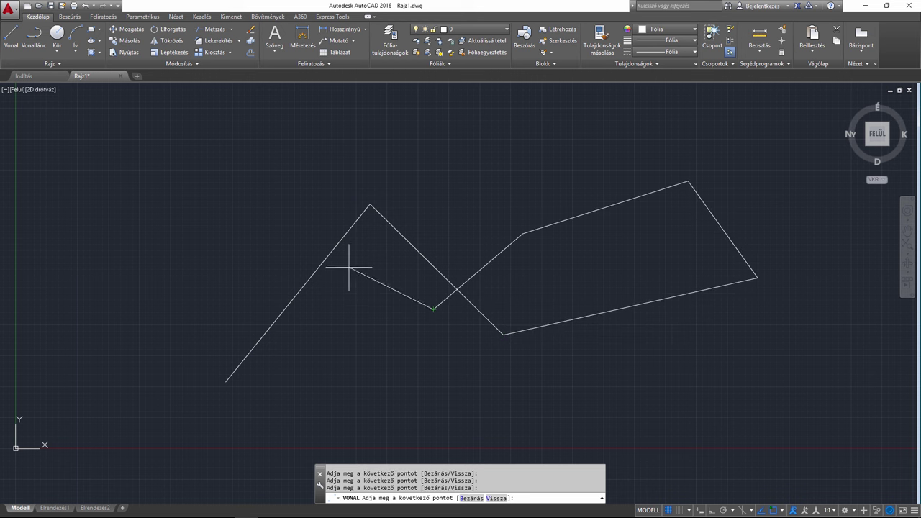
click(275, 203)
click(367, 120)
click(502, 149)
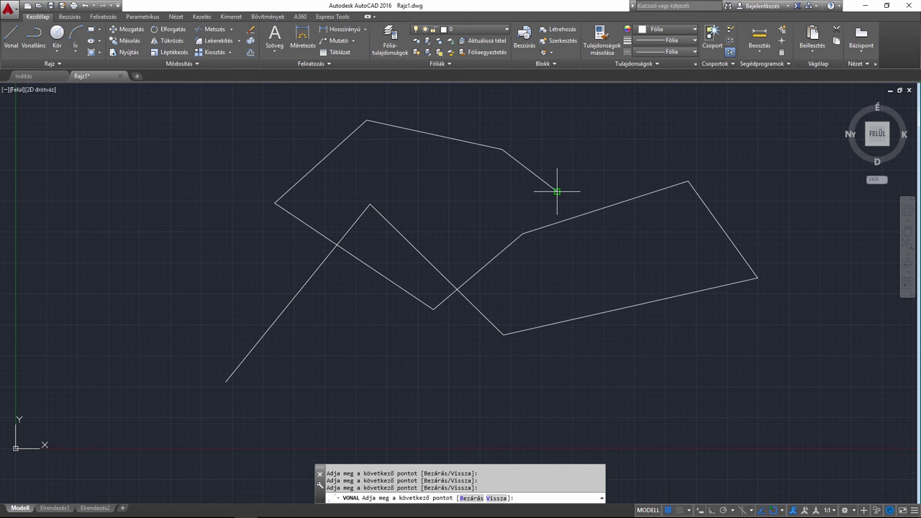
click(557, 192)
key(Return)
middle_drag(559, 200, 525, 207)
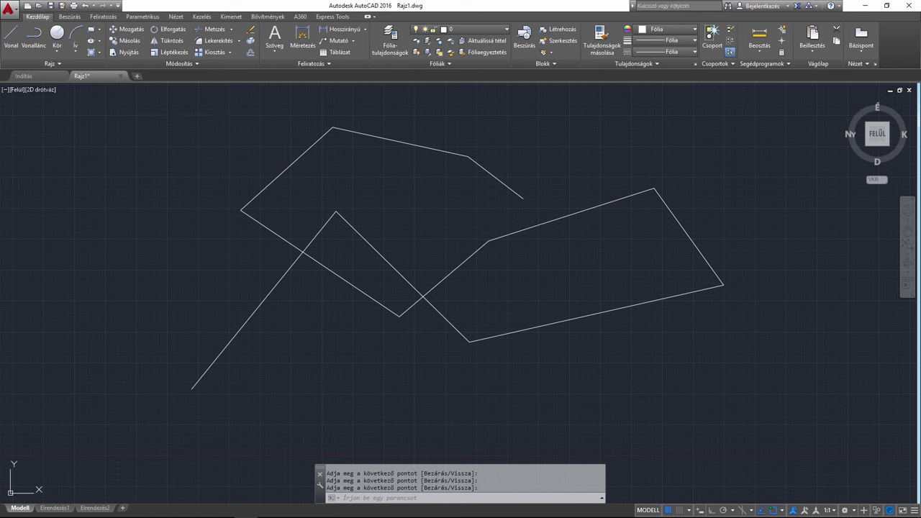
Clear a trial window selection, then crossing-select nine segments of the chain
click(205, 112)
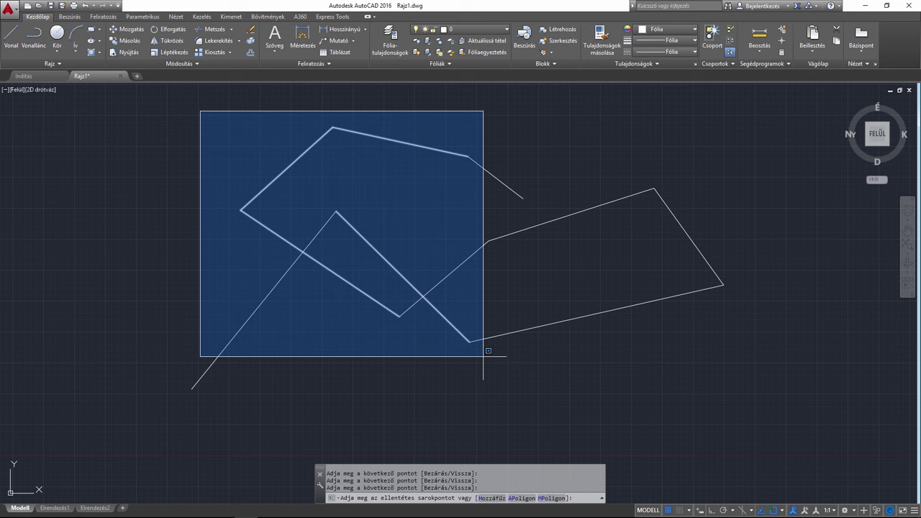
click(483, 356)
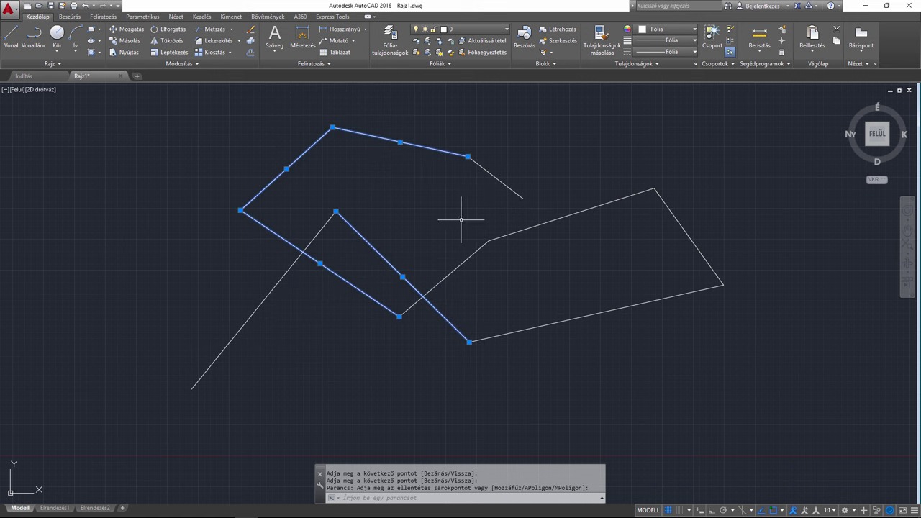
key(Escape)
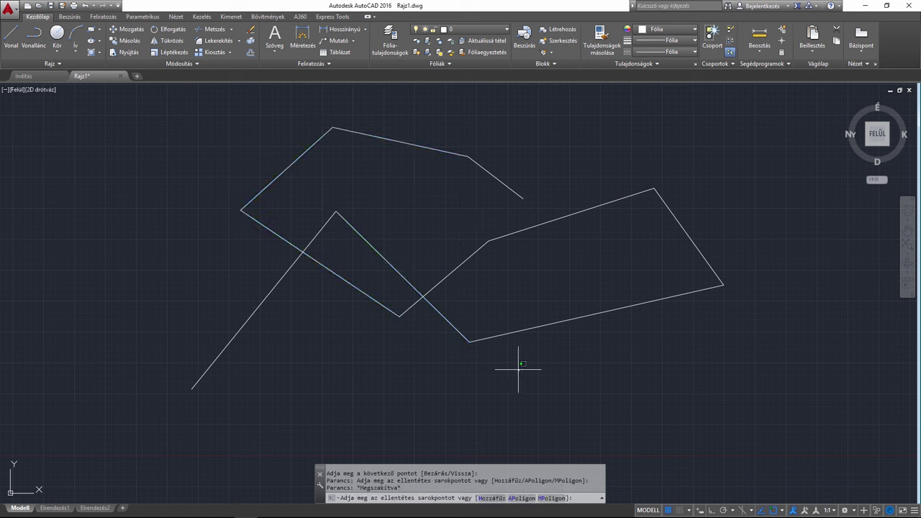
click(520, 371)
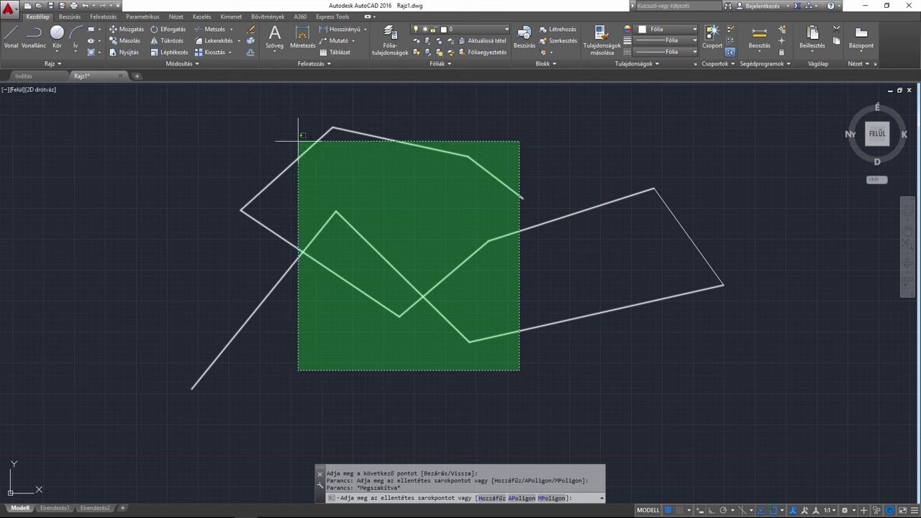
click(303, 135)
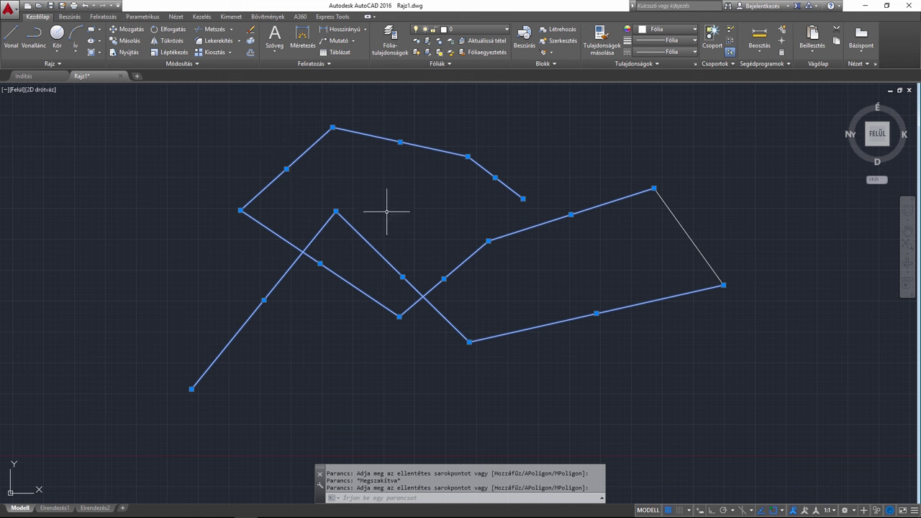
Erase the nine selected segments, then bring them back with OOPS
key(Delete)
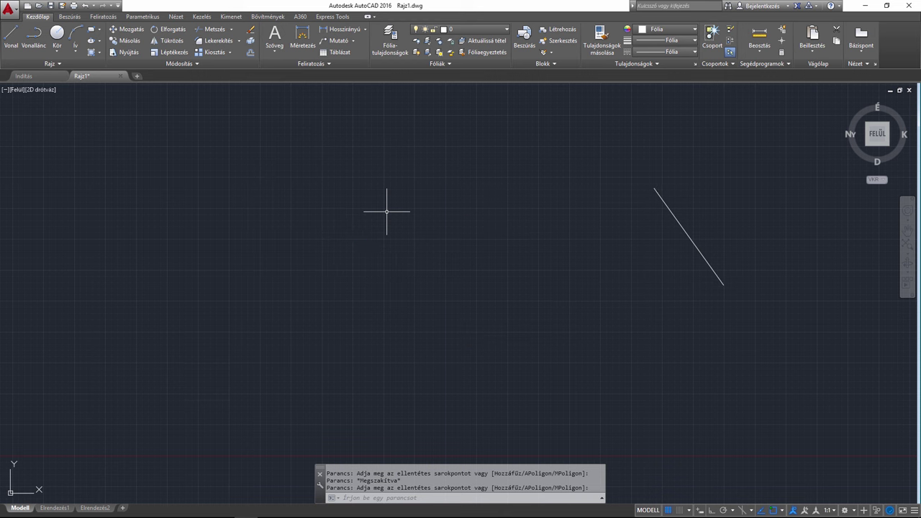
click(406, 497)
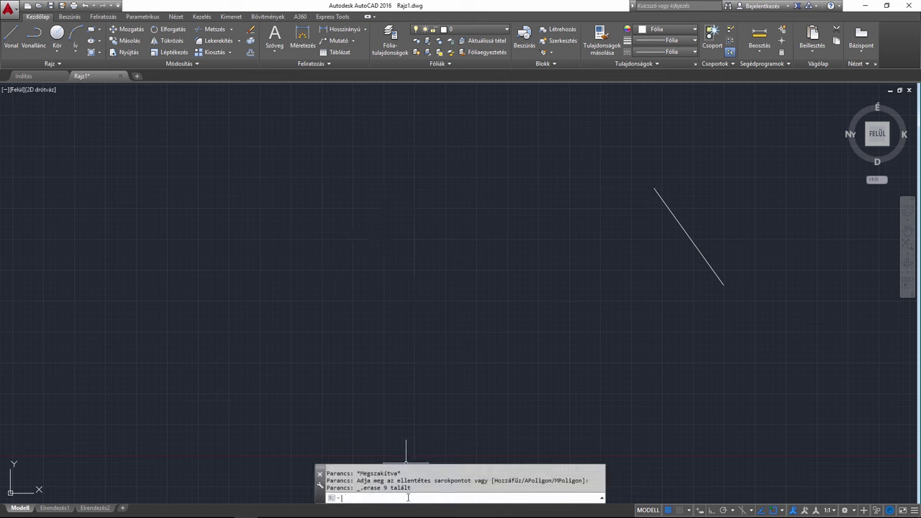
text(hop)
text(p)
key(Return)
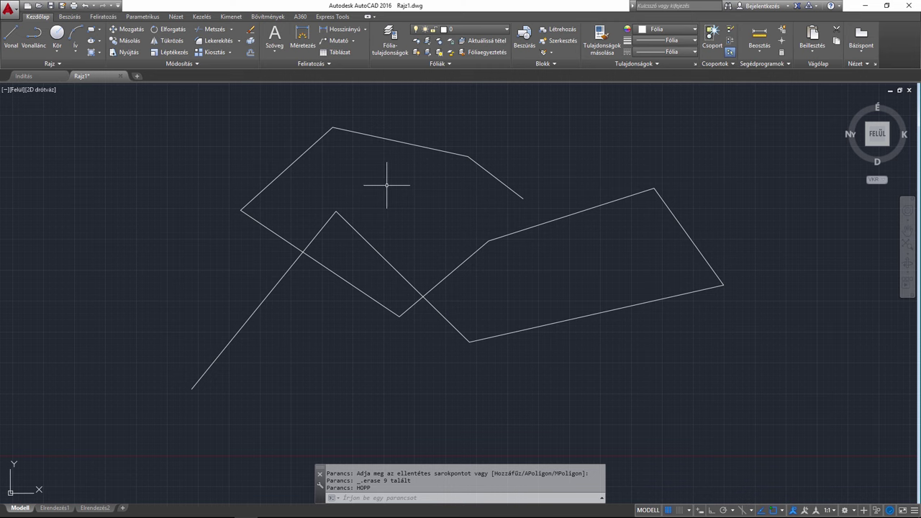
middle_drag(383, 185, 375, 191)
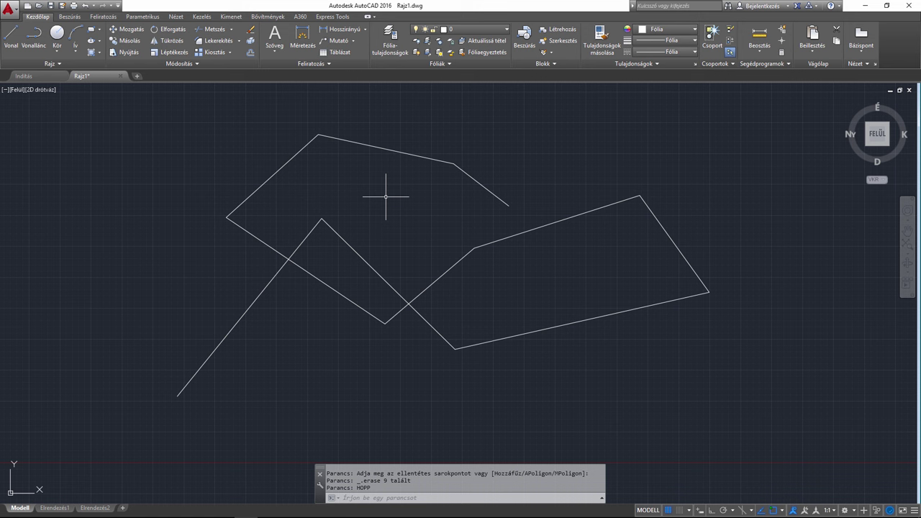
Pan repeatedly until the complete line chain sits centred in the viewport
middle_drag(378, 190, 729, 157)
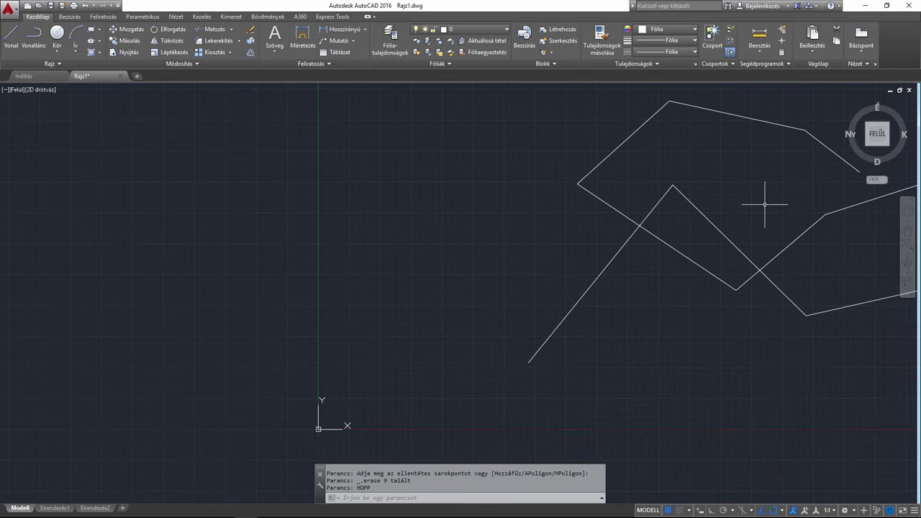
mouse_move(765, 203)
middle_down()
mouse_move(143, 260)
mouse_move(190, 103)
mouse_move(186, 379)
middle_up()
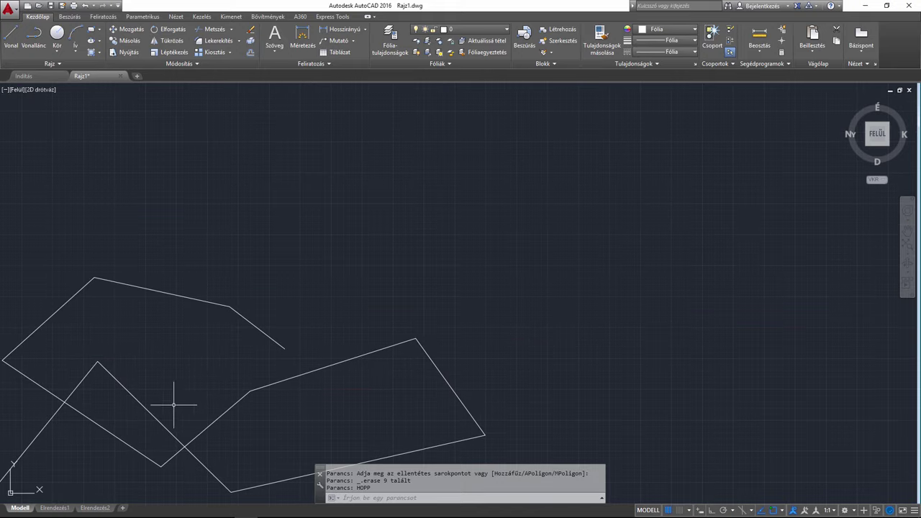
mouse_move(148, 422)
middle_down()
mouse_move(593, 407)
mouse_move(713, 366)
mouse_move(771, 181)
mouse_move(765, 424)
middle_up()
middle_drag(828, 401, 449, 408)
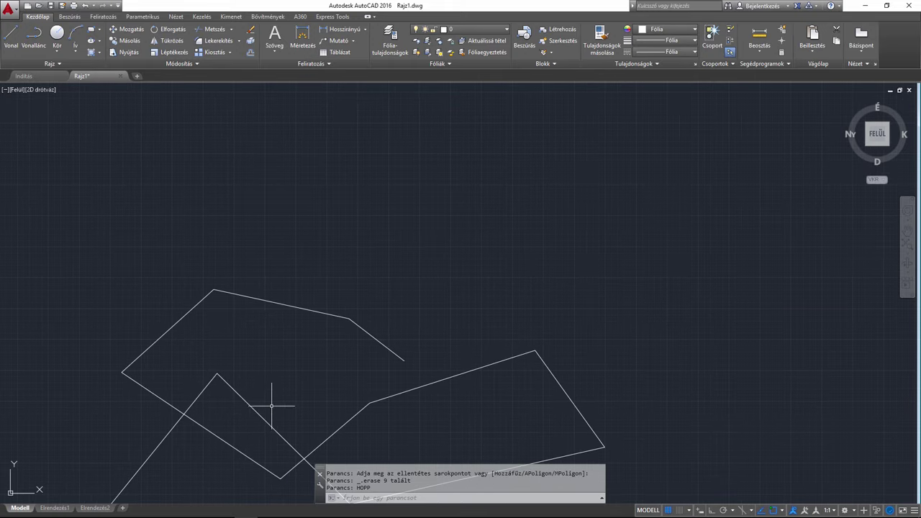
middle_drag(237, 354, 243, 181)
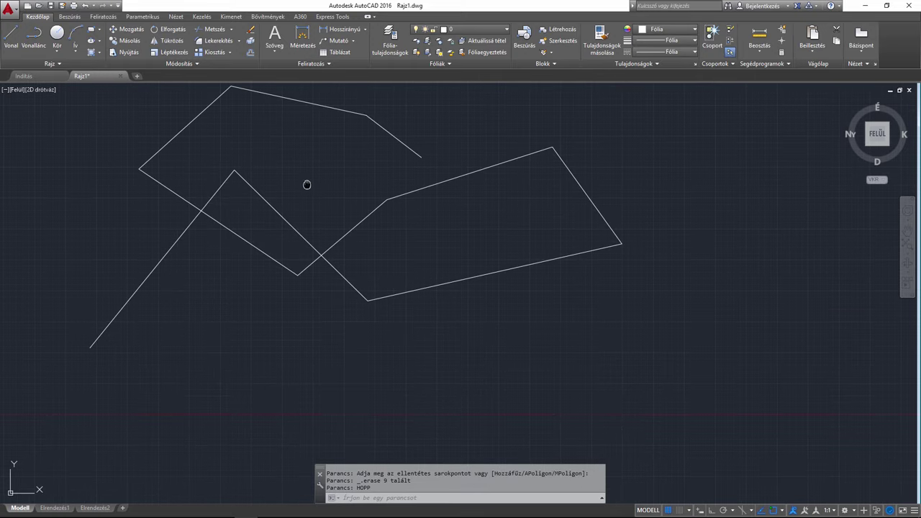
mouse_move(307, 183)
middle_down()
mouse_move(693, 172)
mouse_move(708, 146)
mouse_move(662, 182)
mouse_move(528, 370)
middle_up()
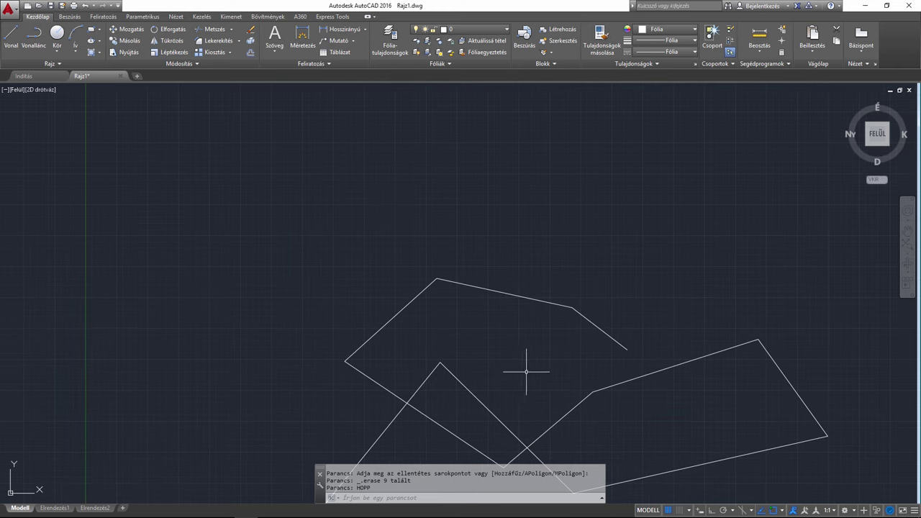
mouse_move(639, 415)
middle_down()
mouse_move(598, 415)
mouse_move(362, 216)
mouse_move(311, 187)
mouse_move(529, 263)
mouse_move(496, 269)
middle_up()
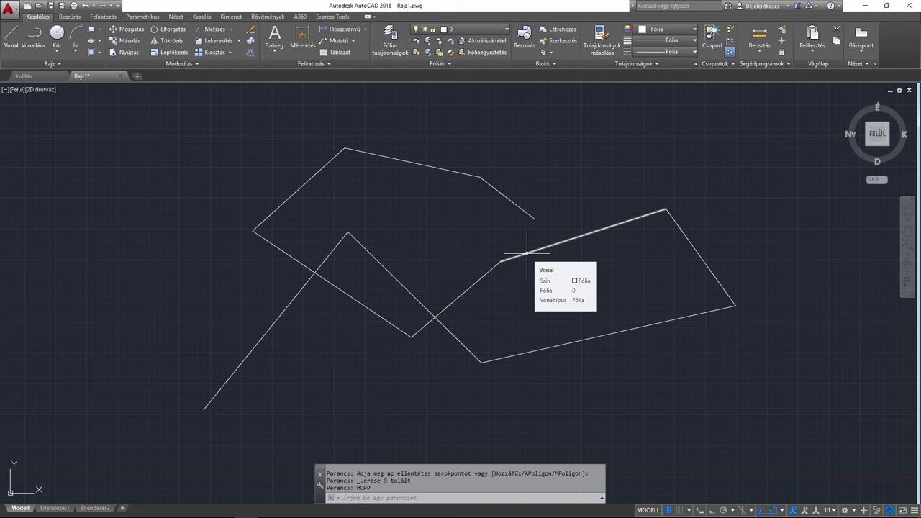
scroll(526, 252, up, 4)
scroll(527, 252, up, 4)
scroll(526, 253, up, 2)
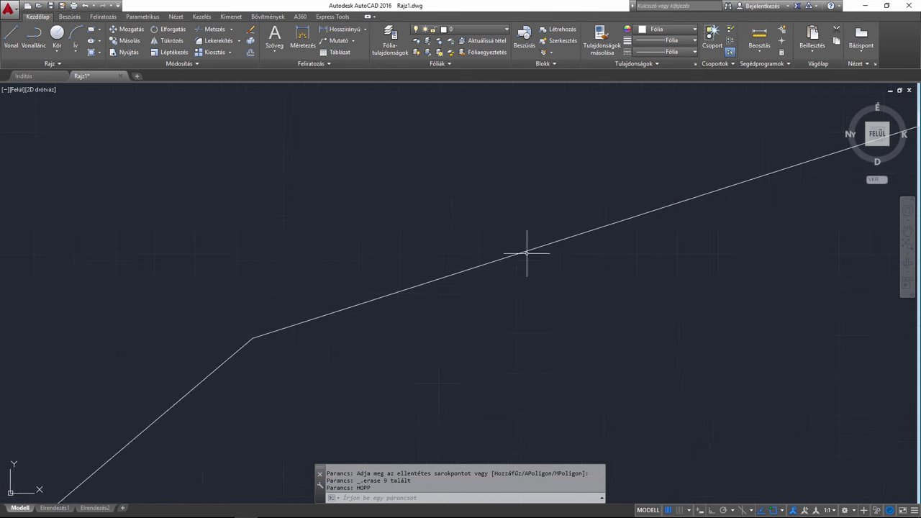
scroll(526, 253, up, 3)
scroll(527, 252, up, 1)
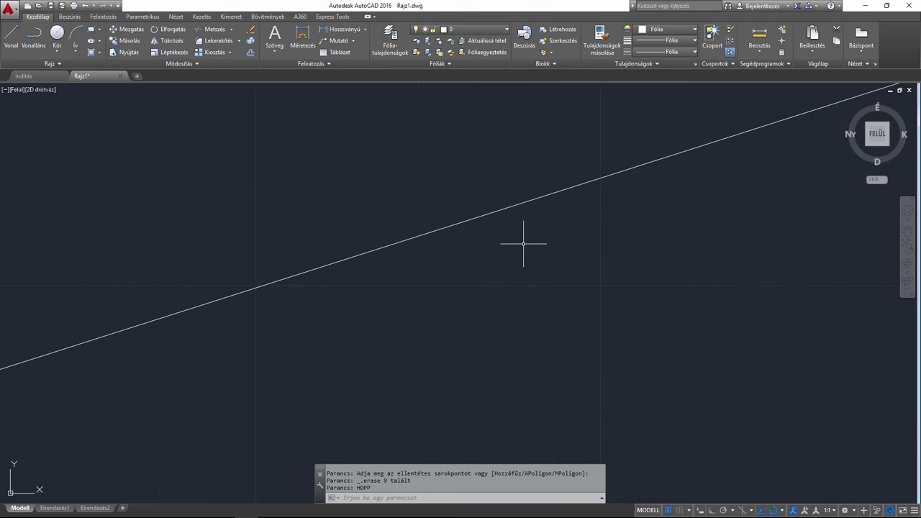
scroll(527, 248, down, 2)
scroll(521, 247, down, 1)
scroll(522, 247, down, 2)
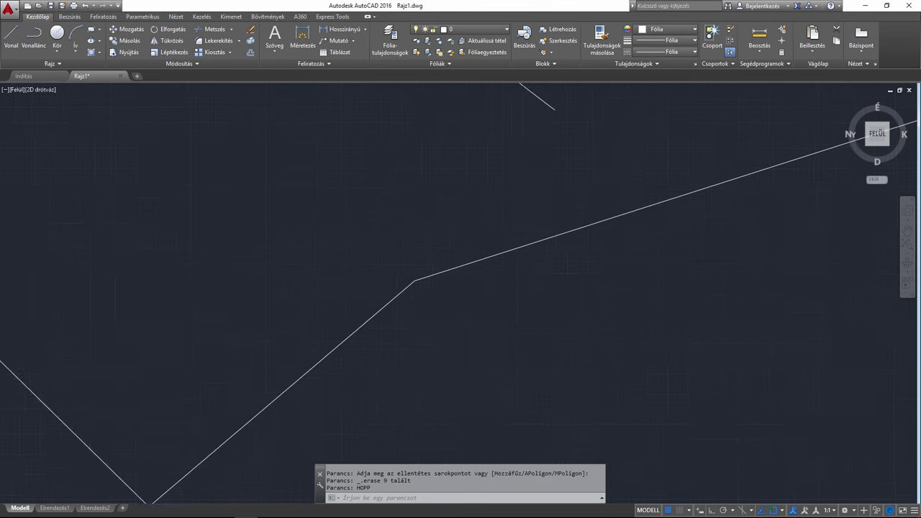
scroll(521, 246, down, 2)
scroll(521, 247, down, 2)
scroll(521, 247, down, 3)
scroll(521, 247, down, 2)
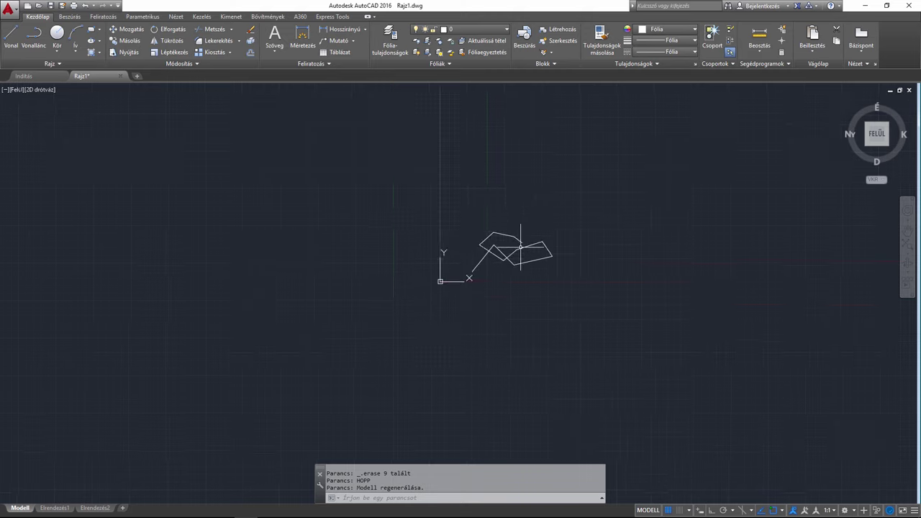
scroll(521, 247, down, 2)
scroll(521, 247, down, 1)
scroll(517, 250, up, 1)
scroll(517, 249, down, 3)
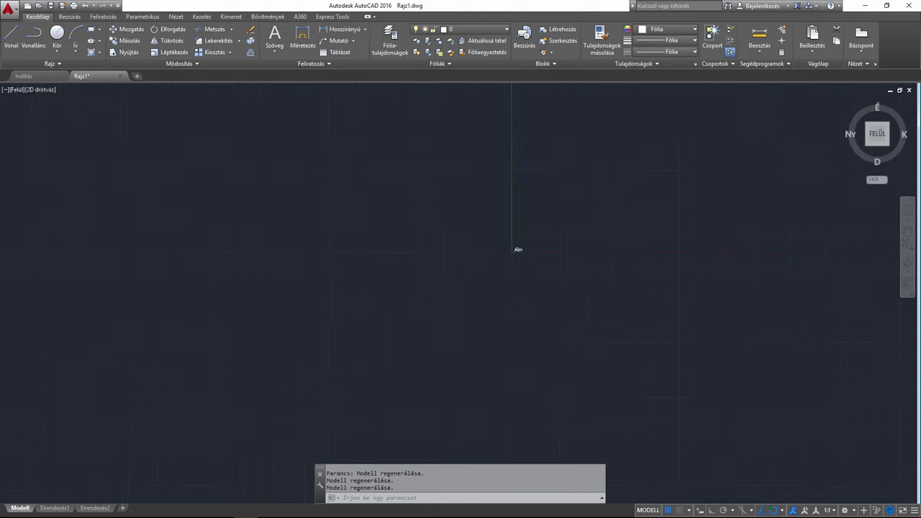
scroll(516, 249, down, 1)
scroll(517, 250, up, 3)
scroll(512, 245, up, 2)
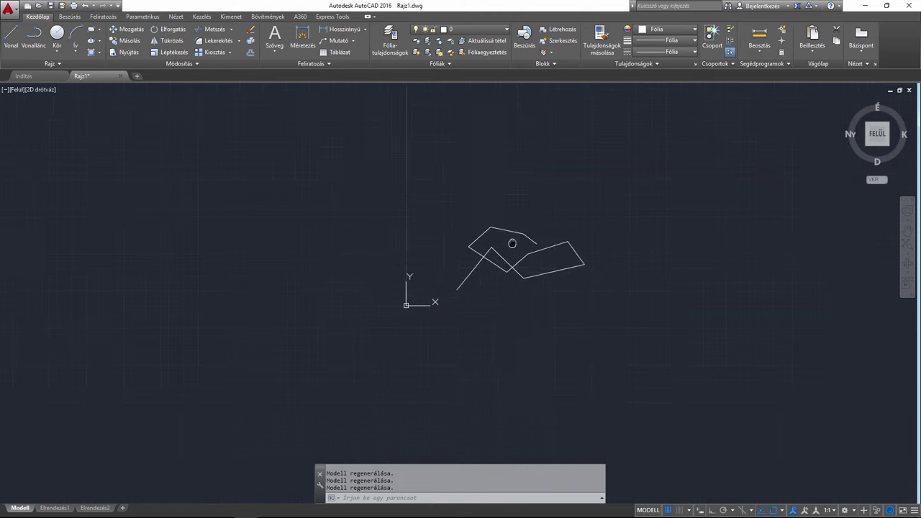
mouse_move(510, 242)
middle_down()
mouse_move(170, 202)
mouse_move(471, 289)
mouse_move(605, 288)
middle_up()
scroll(530, 230, up, 3)
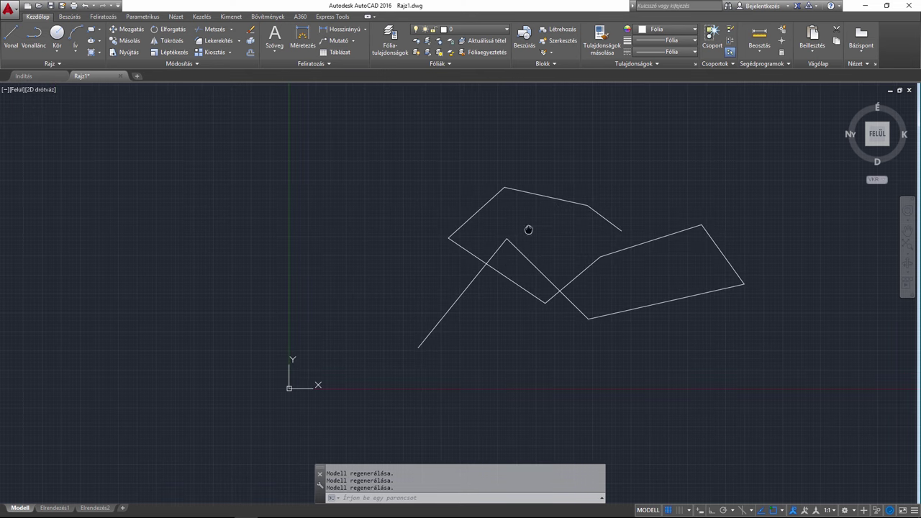
scroll(531, 230, up, 2)
mouse_move(530, 230)
middle_down()
mouse_move(278, 206)
mouse_move(360, 289)
mouse_move(504, 277)
mouse_move(685, 103)
mouse_move(192, 354)
mouse_move(527, 221)
mouse_move(356, 286)
mouse_move(389, 269)
middle_up()
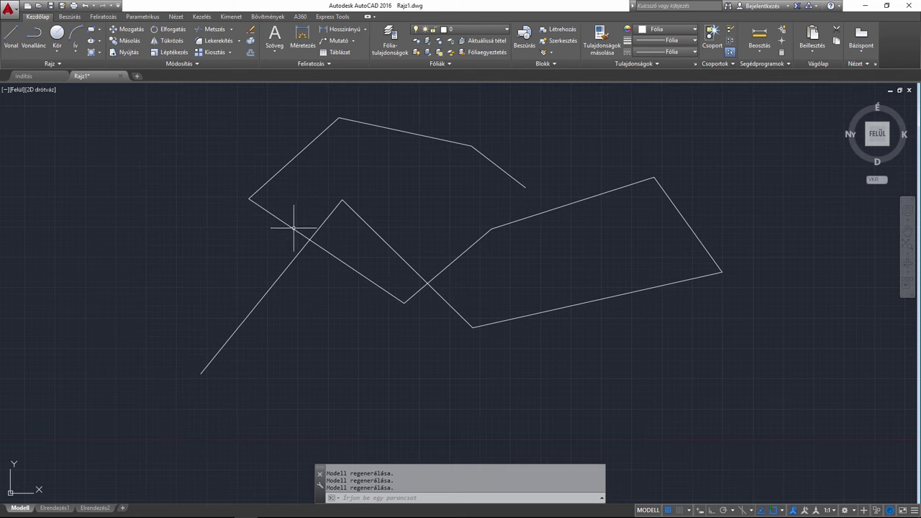
Run REGEN on the command line to regenerate the model
click(448, 497)
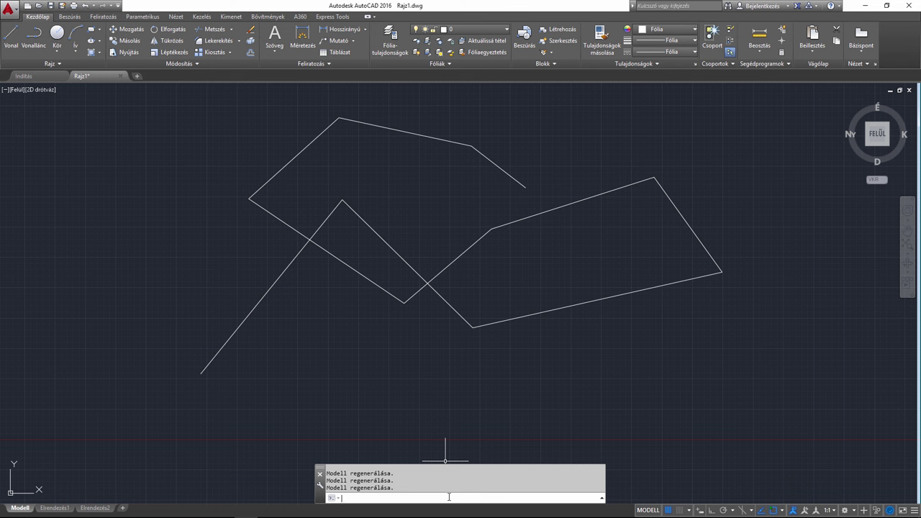
text(rege)
text(n)
key(Return)
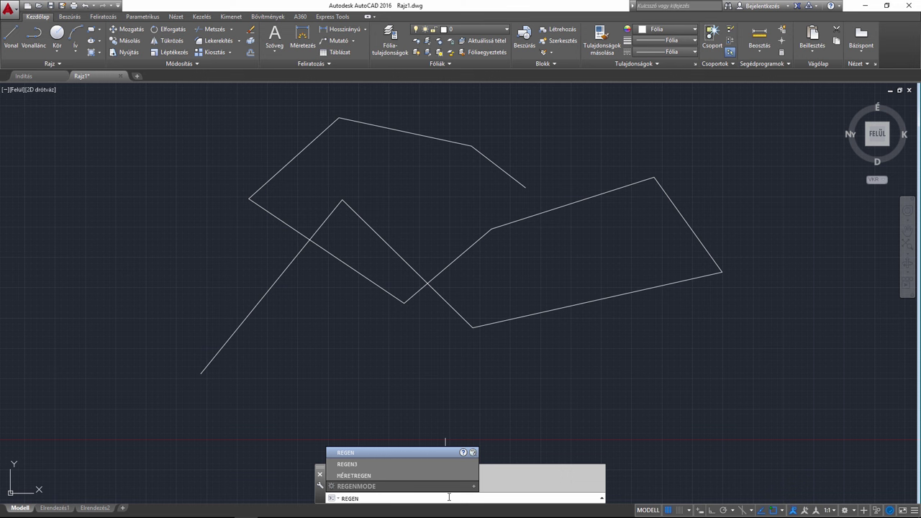
key(Return)
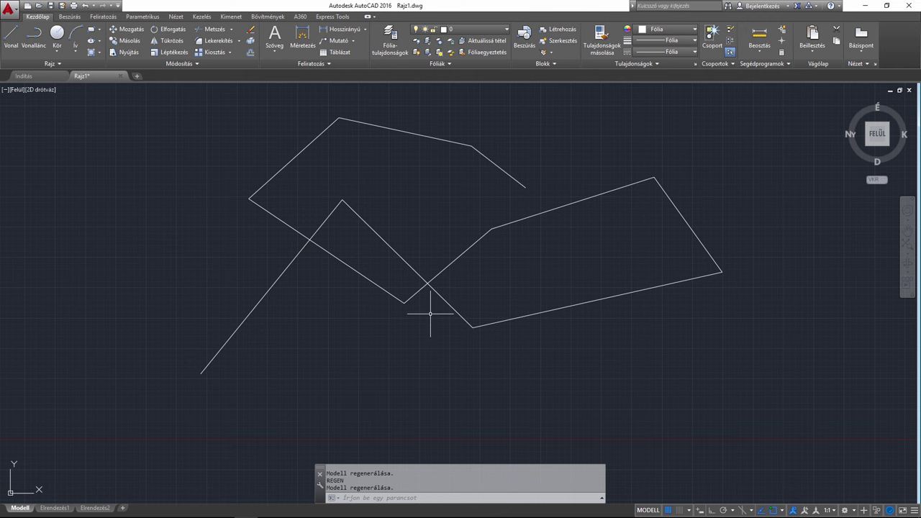
Zoom far out and pan the tiny line chains off screen, leaving only the grid
scroll(431, 313, down, 5)
scroll(282, 353, down, 2)
scroll(248, 338, down, 2)
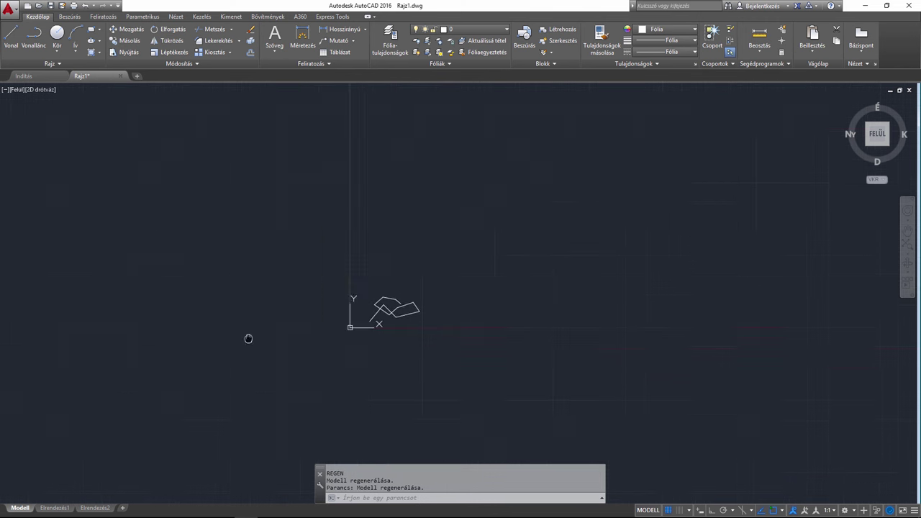
middle_drag(248, 338, 569, 144)
middle_drag(391, 293, 601, 151)
mouse_move(284, 306)
middle_down()
mouse_move(363, 272)
mouse_move(255, 287)
mouse_move(353, 177)
mouse_move(262, 286)
middle_up()
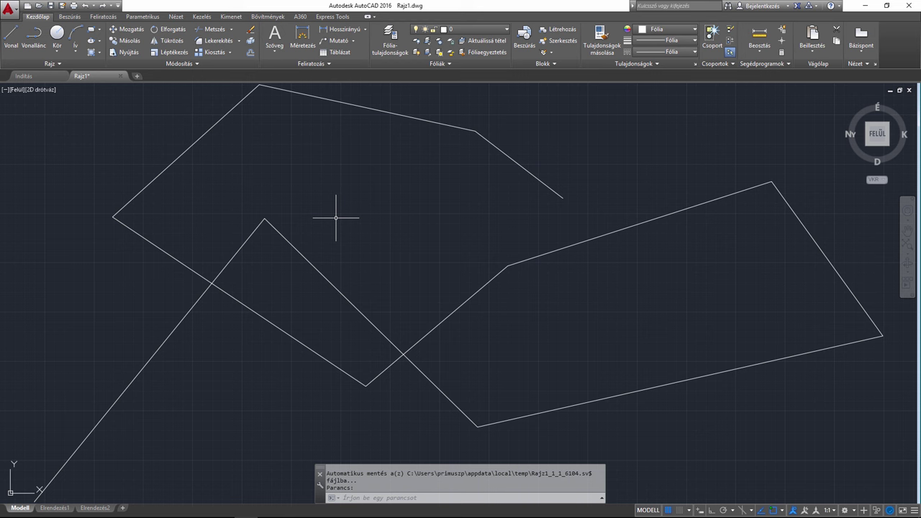
scroll(336, 218, down, 10)
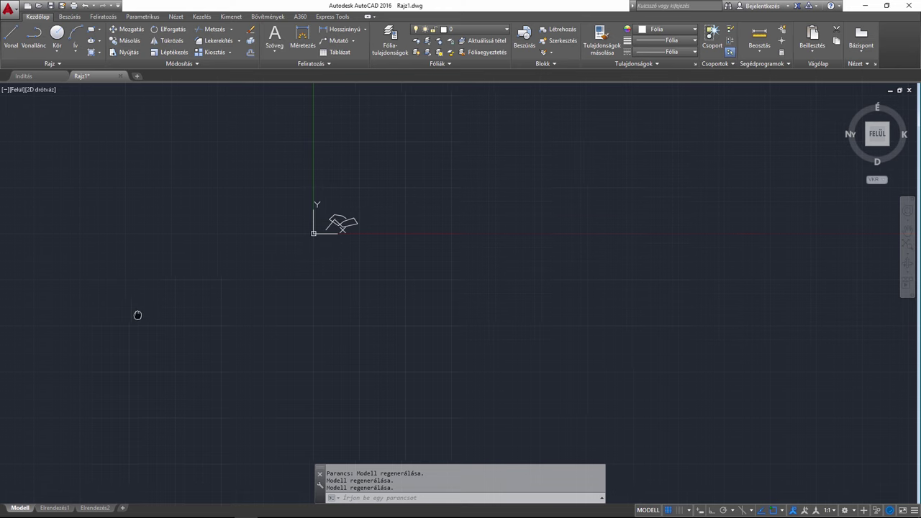
middle_drag(137, 316, 588, 146)
middle_drag(467, 179, 295, 254)
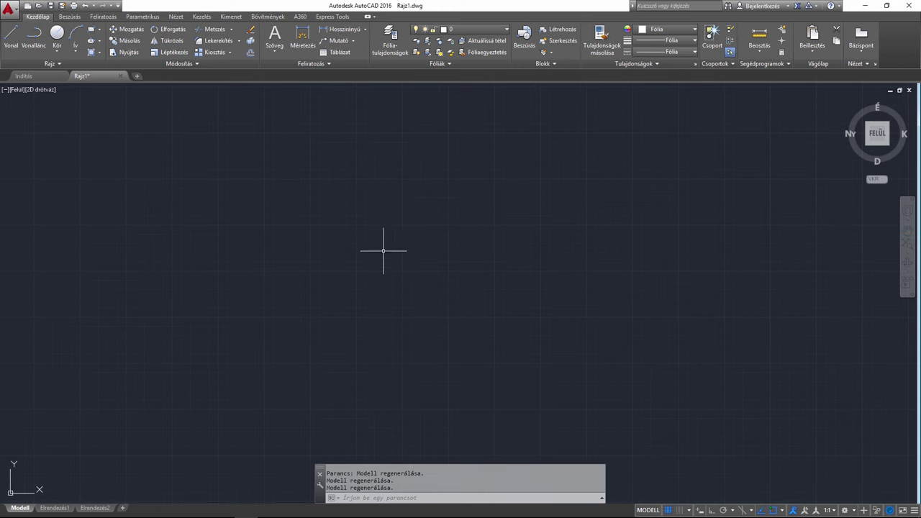
Zoom to extents with a wheel double-click, then adjust zoom and pan slightly
middle_click(295, 254)
middle_click(295, 254)
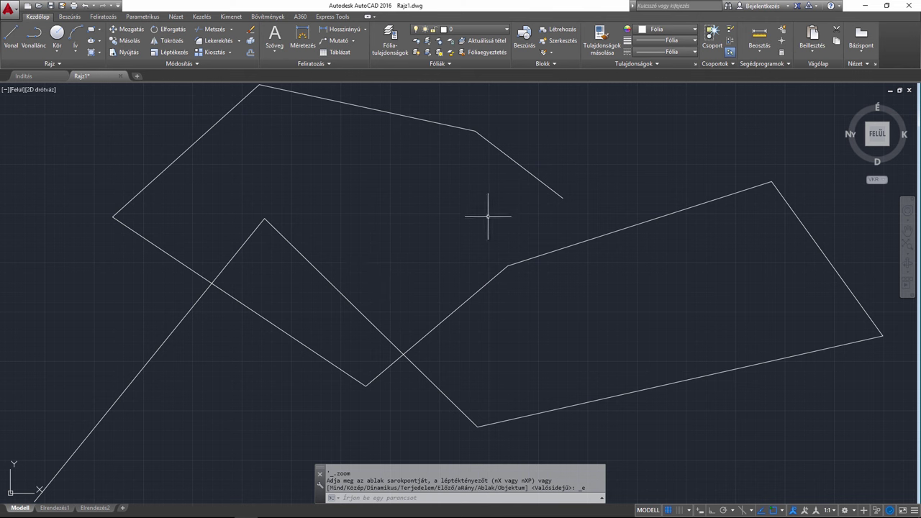
scroll(490, 212, down, 4)
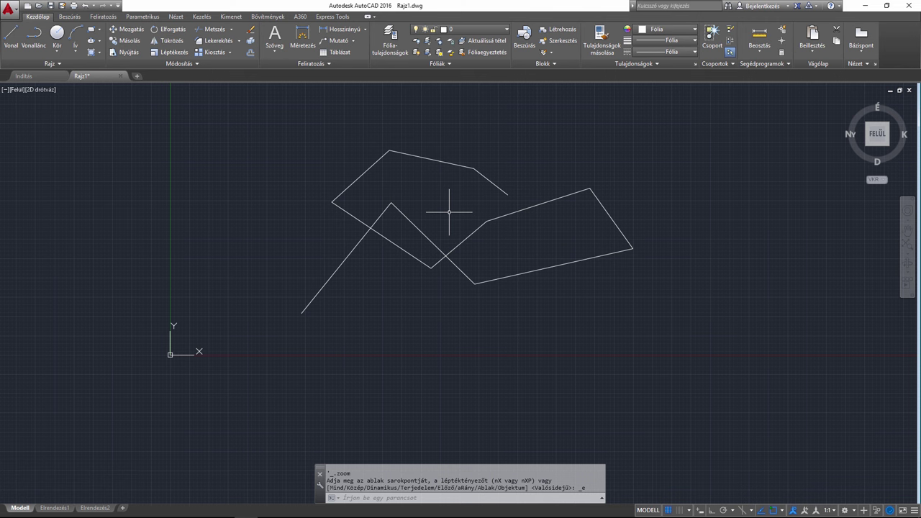
scroll(448, 200, up, 2)
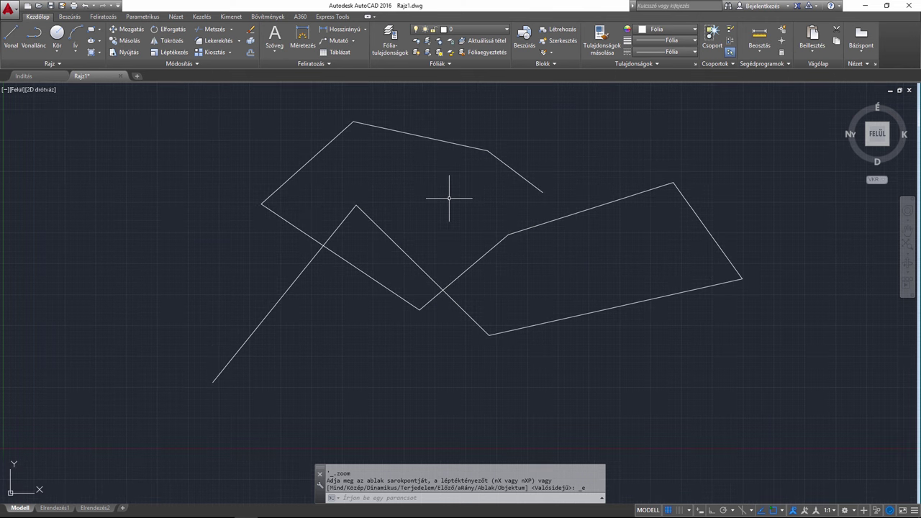
middle_drag(449, 200, 440, 224)
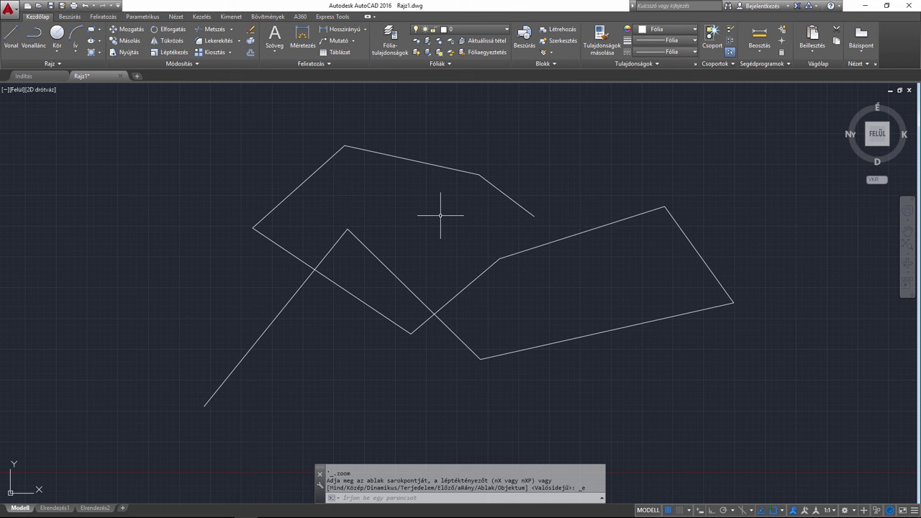